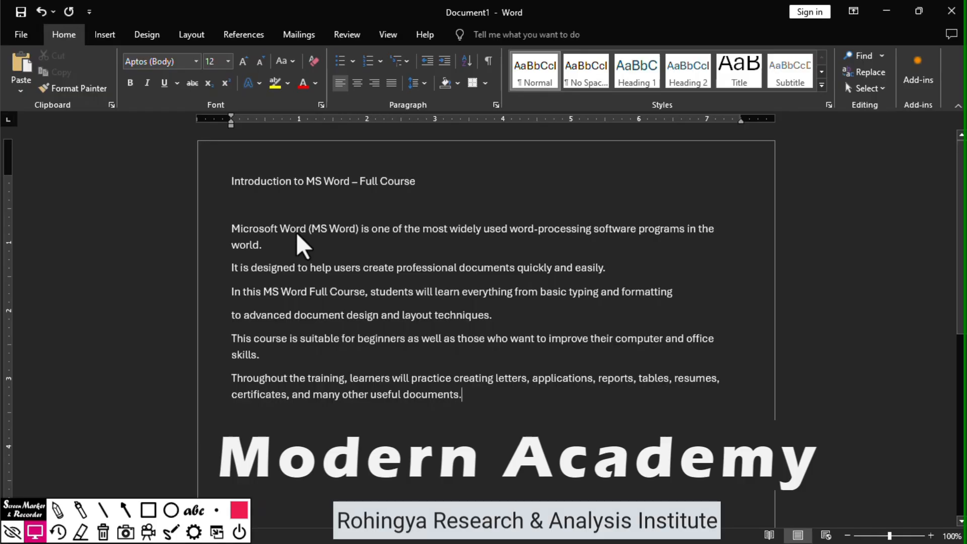
pyautogui.click(819, 492)
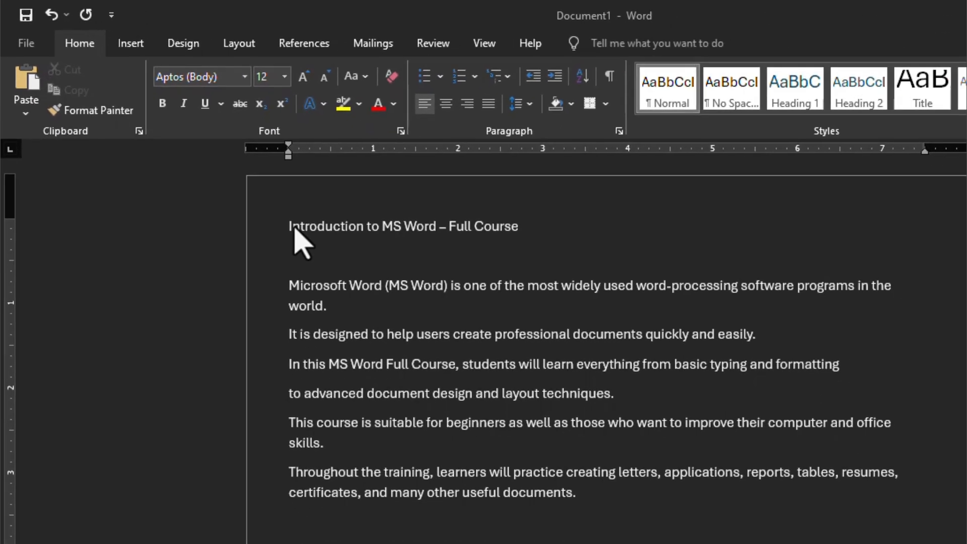
pyautogui.click(283, 227)
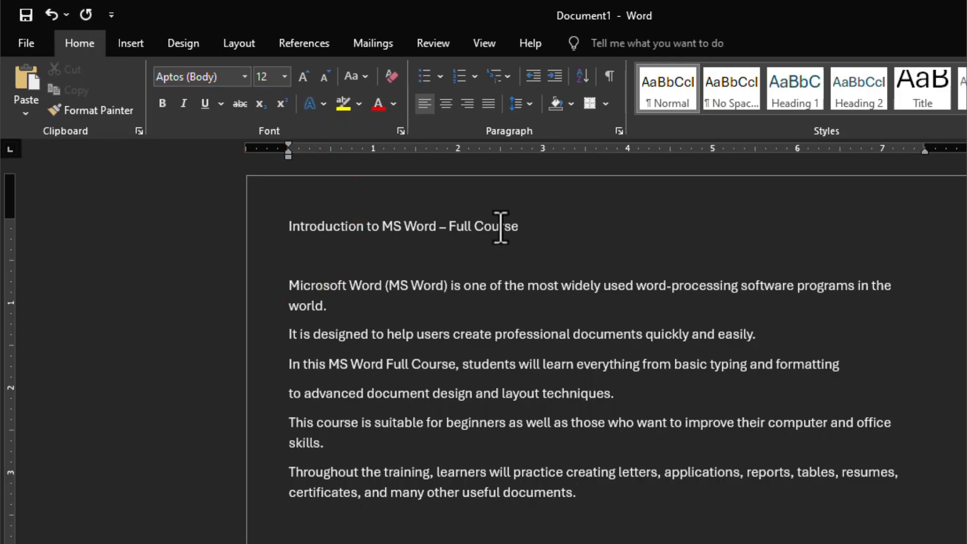
pyautogui.click(200, 243)
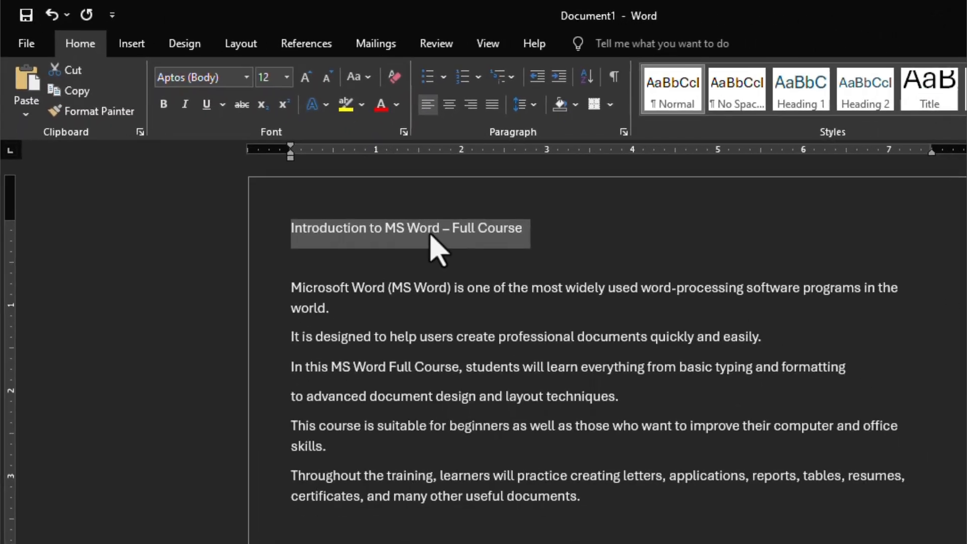
# Step: Copy the title line "Introduction to MS Word – Full Course" and paste it on a new line below the last paragraph
pyautogui.click(634, 506)
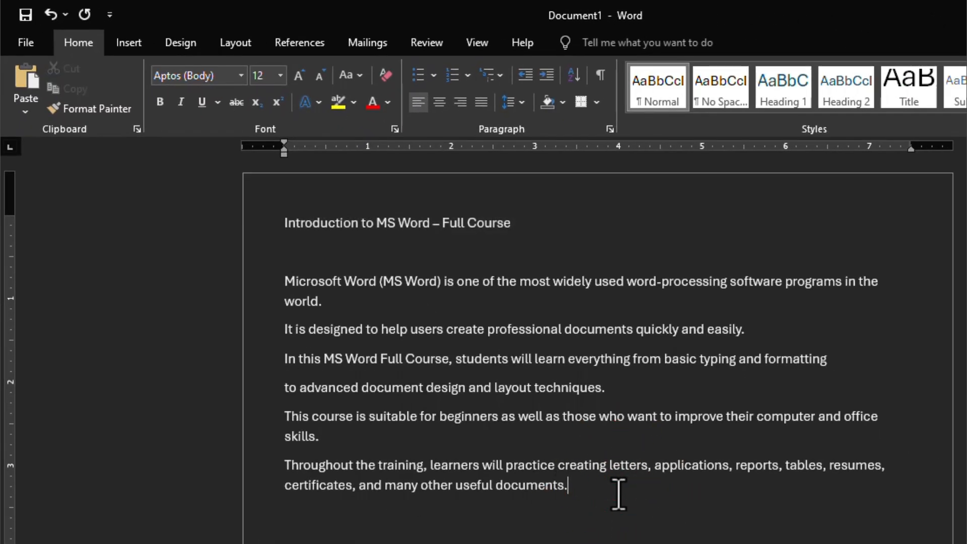
pyautogui.press('Return')
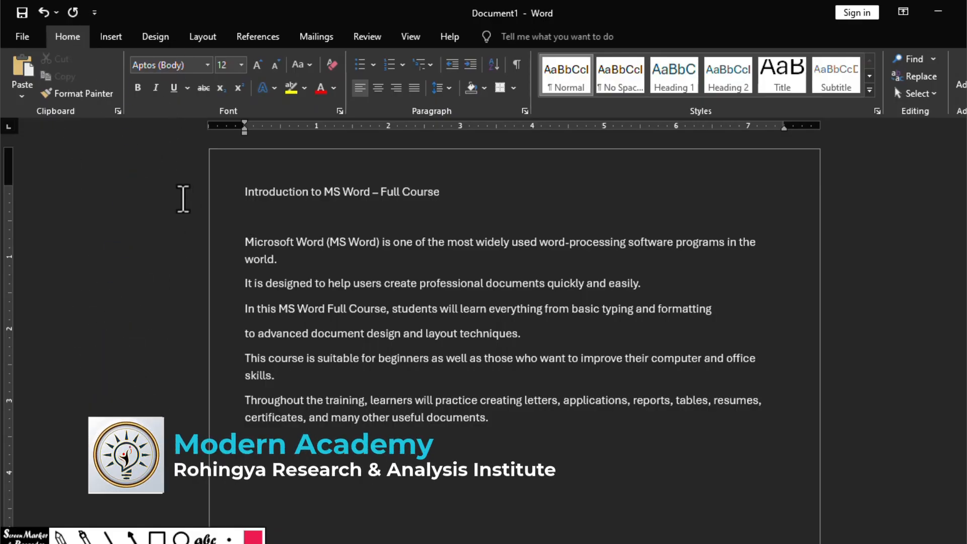
pyautogui.click(183, 199)
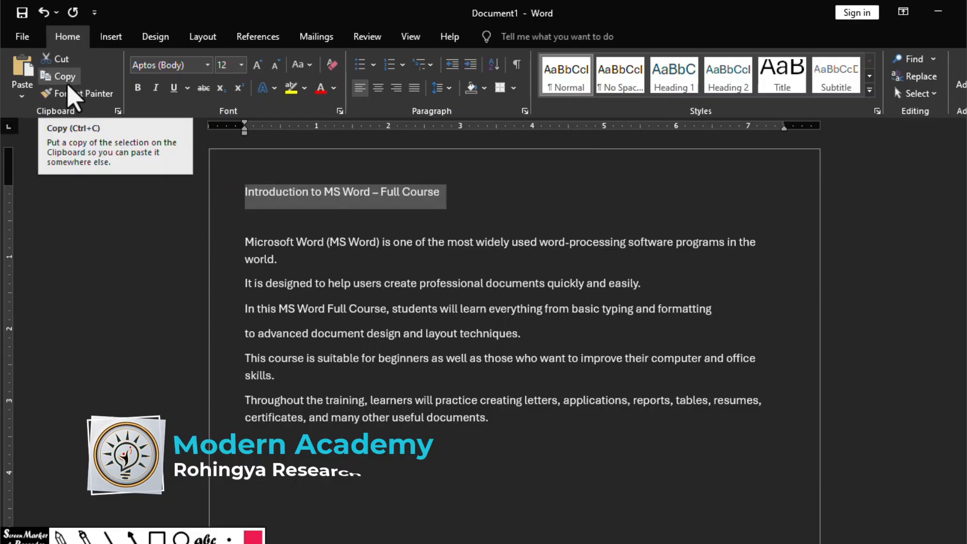
pyautogui.click(63, 76)
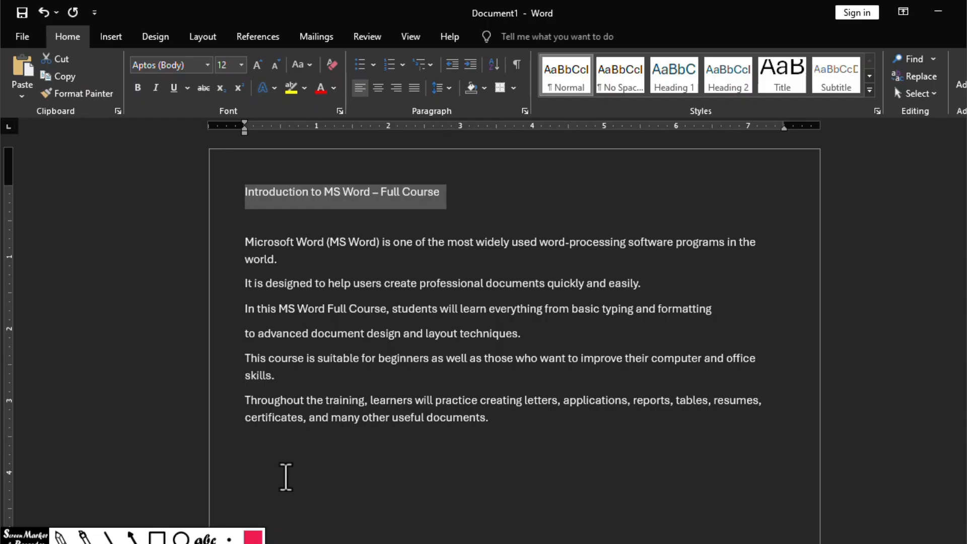
pyautogui.click(286, 476)
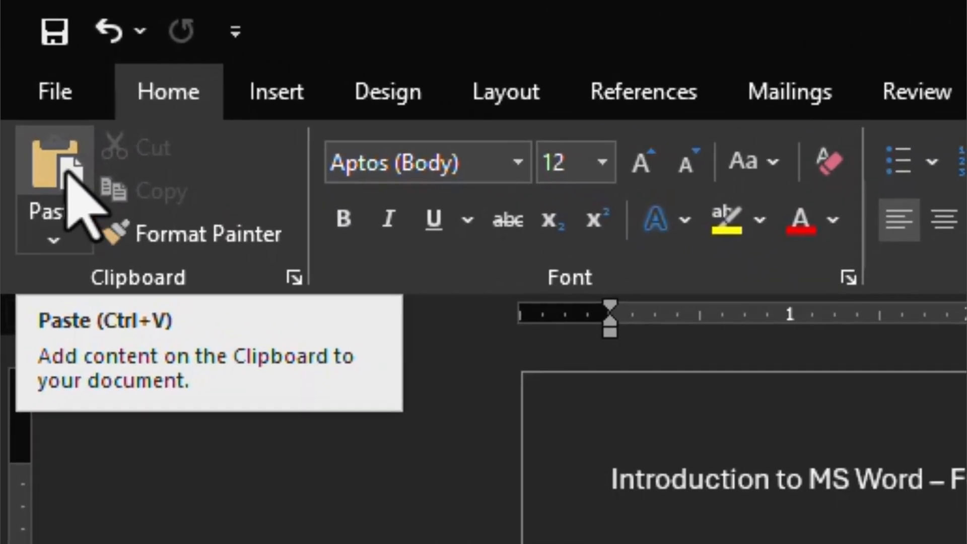
pyautogui.click(67, 172)
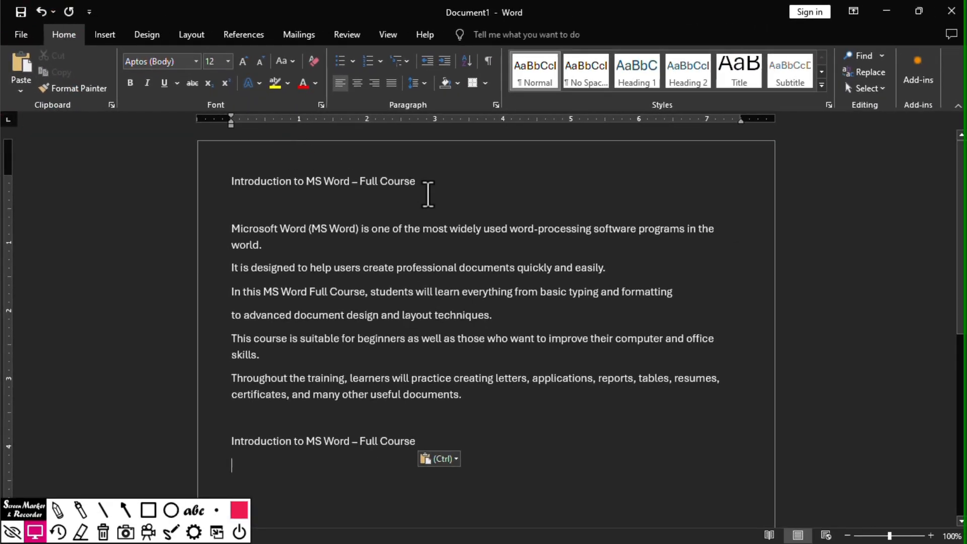
pyautogui.click(435, 441)
# Step: Cut the title from the first line and paste it both below the duplicate title and back at the beginning of the document
pyautogui.click(144, 187)
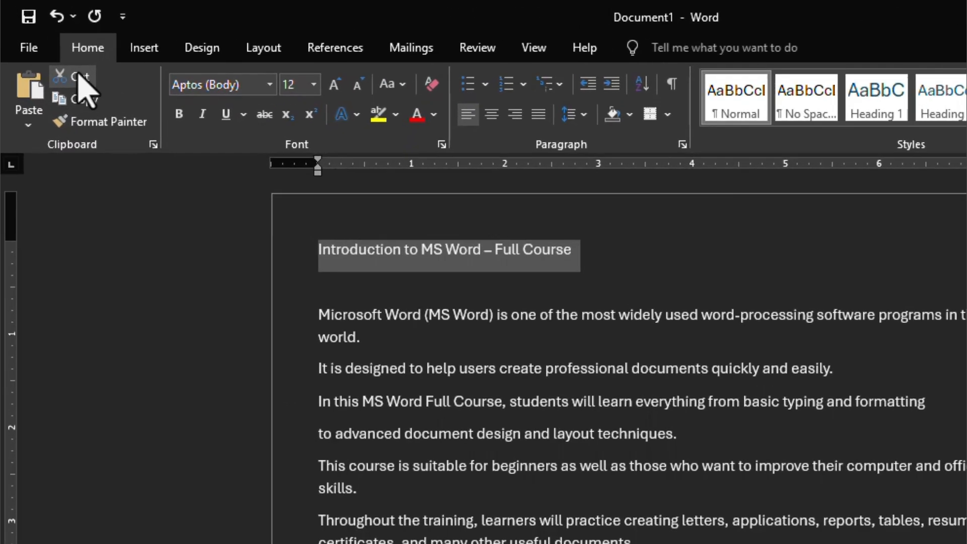
pyautogui.click(78, 76)
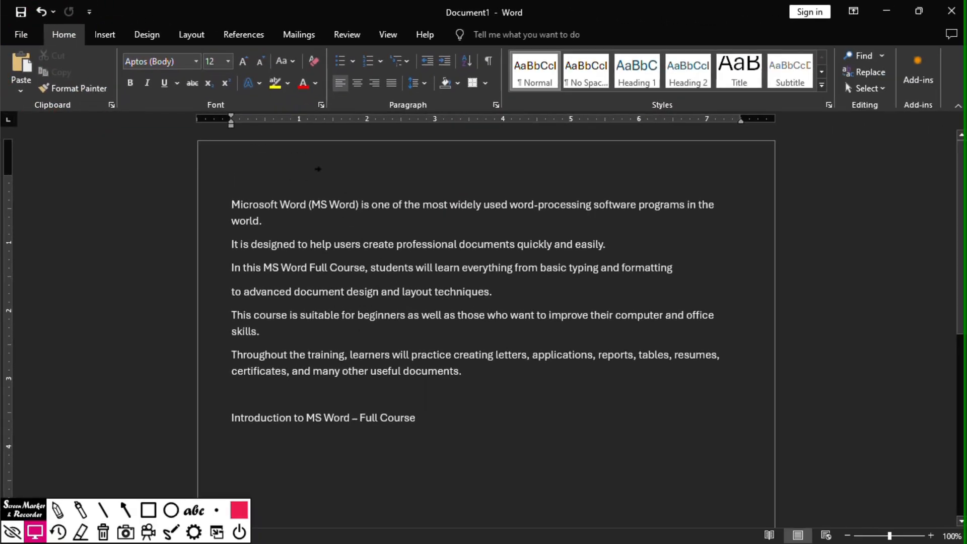
pyautogui.click(469, 426)
pyautogui.press('Return')
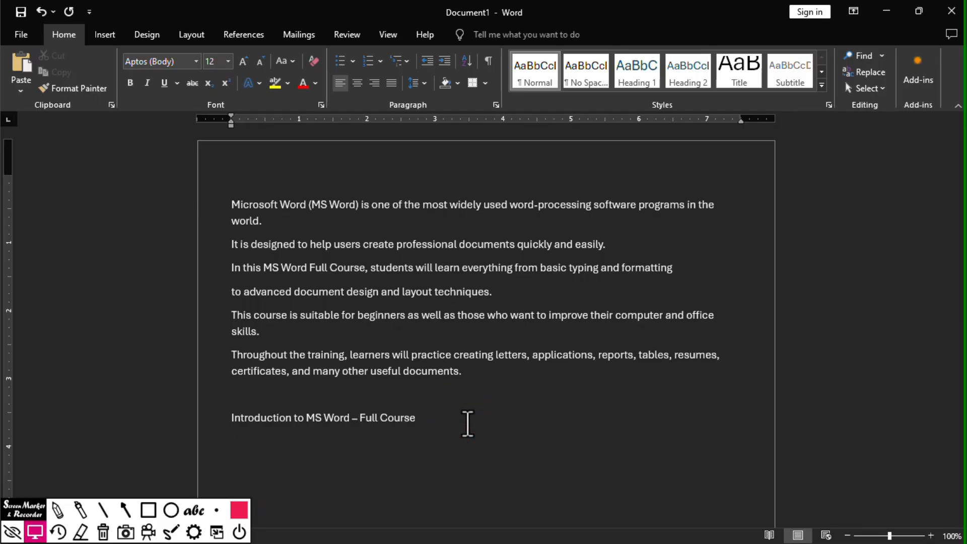
pyautogui.click(23, 62)
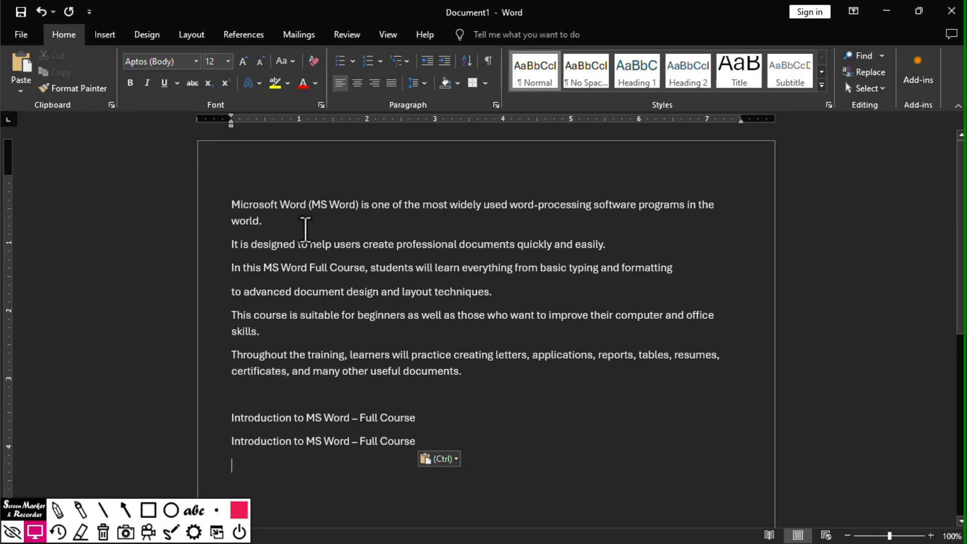
pyautogui.click(306, 175)
pyautogui.hotkey('ctrl', 'v')
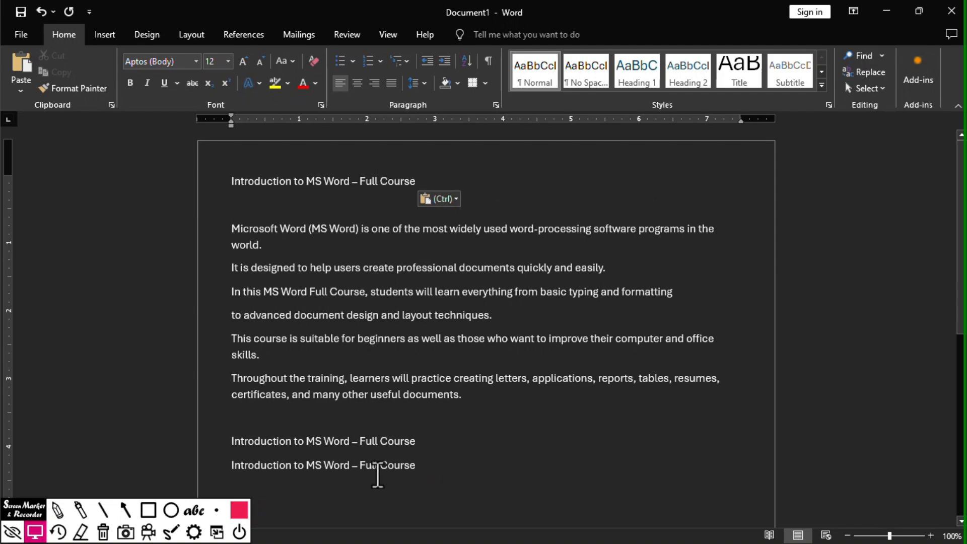
pyautogui.moveTo(419, 184); pyautogui.dragTo(270, 197)
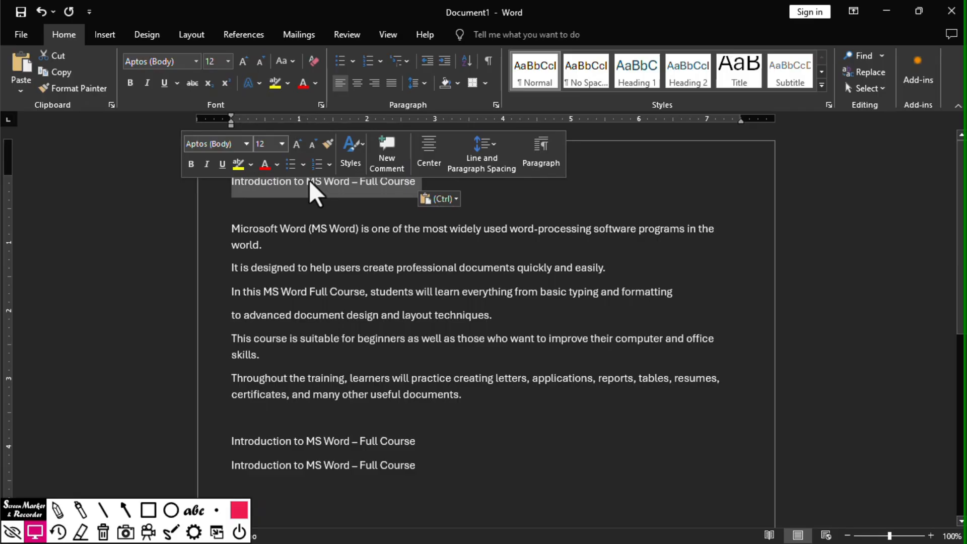
pyautogui.click(438, 465)
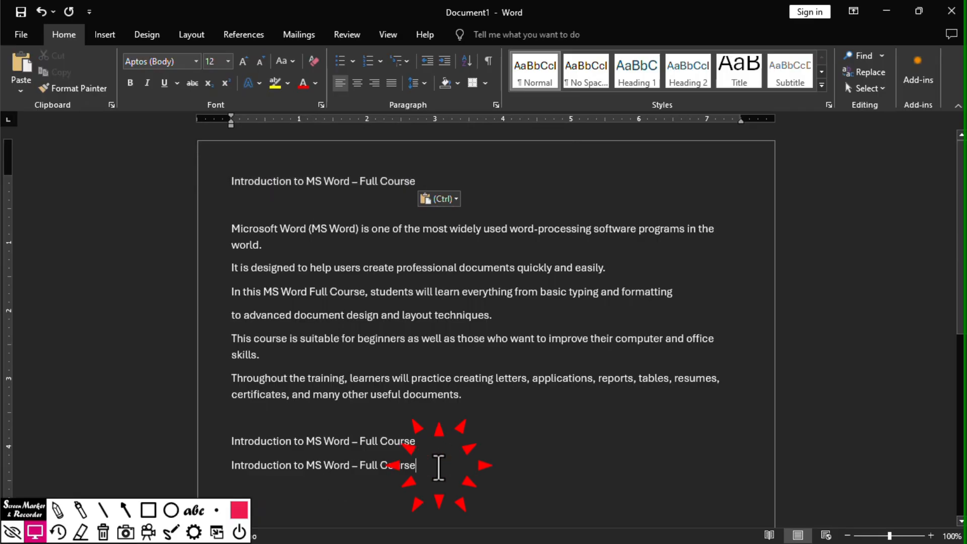
pyautogui.press('Return')
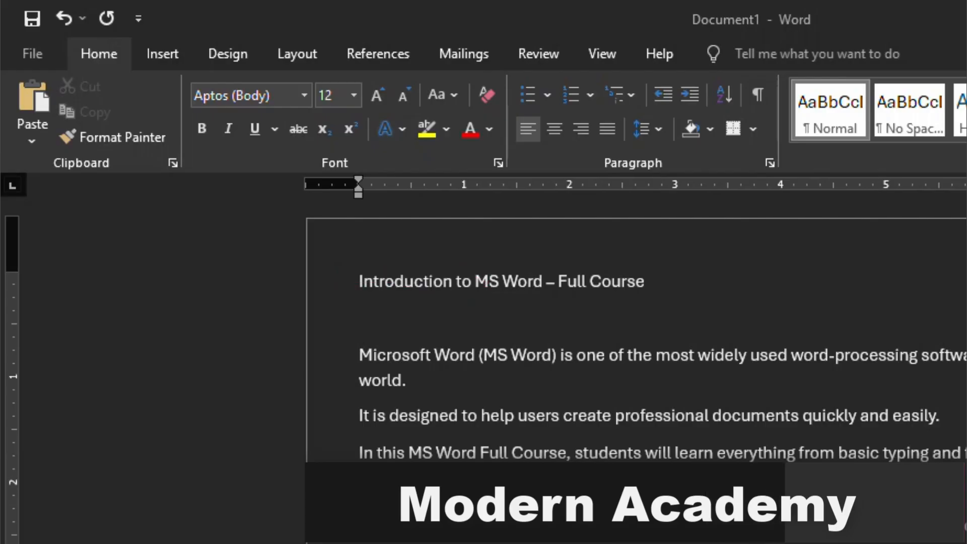
# Step: Make the title line at the beginning of the document bold and set its font size to 20
pyautogui.click(230, 301)
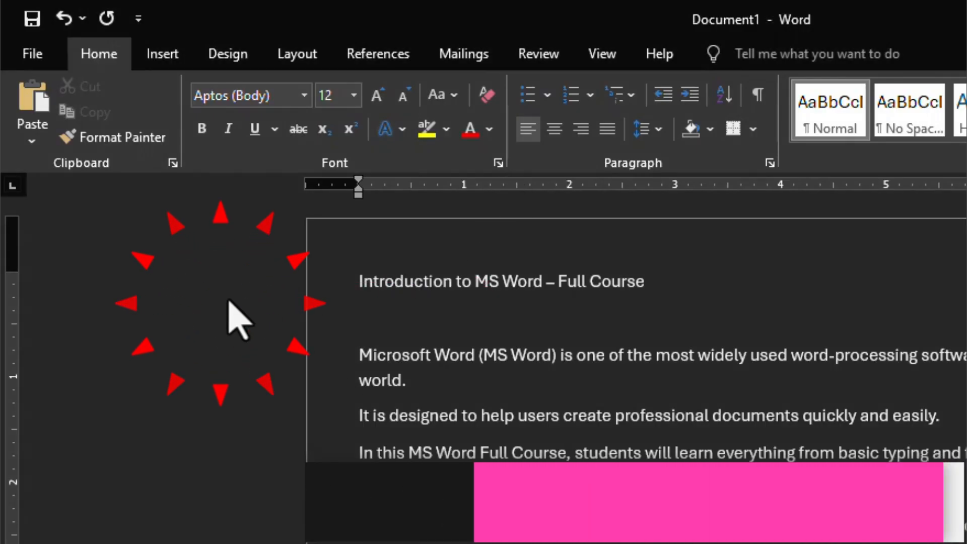
pyautogui.click(202, 129)
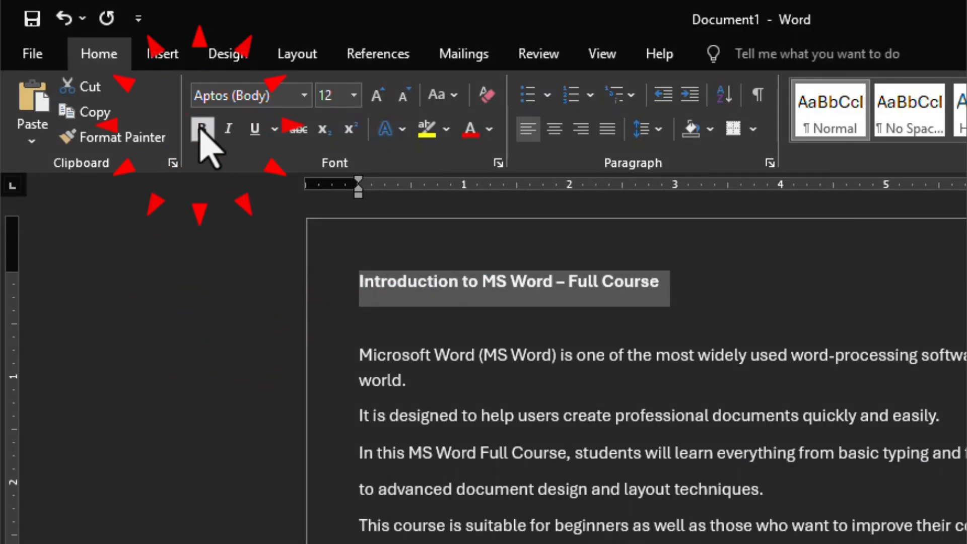
pyautogui.click(354, 96)
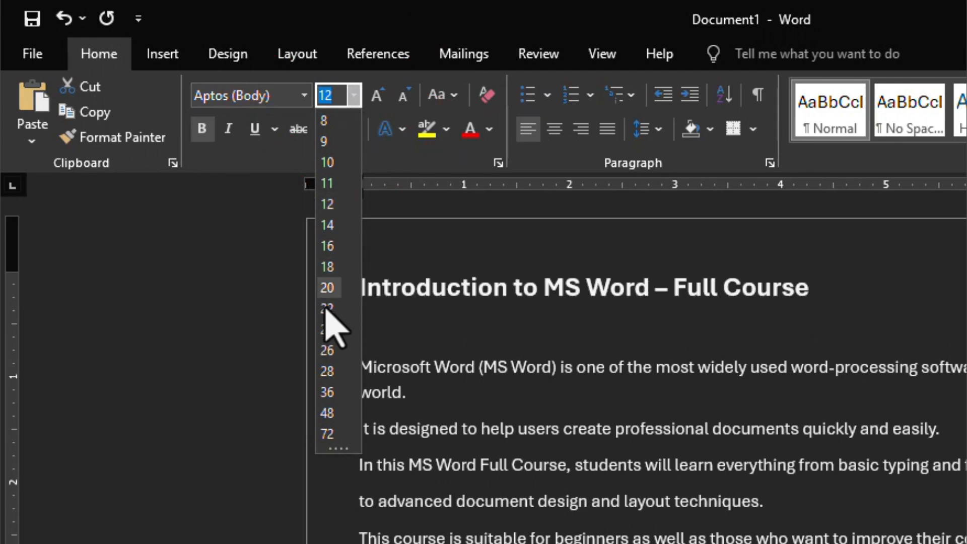
pyautogui.click(328, 288)
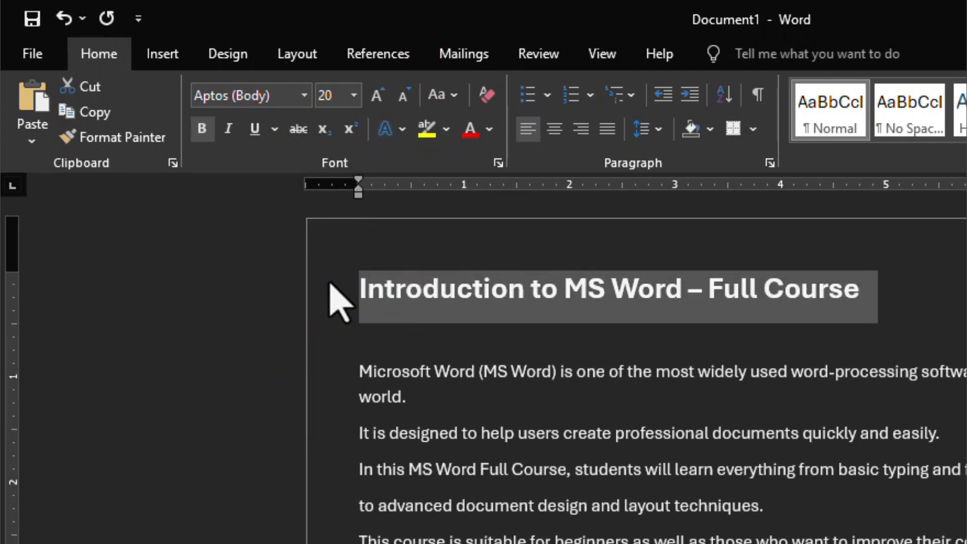
# Step: Try red on the title text and change its font colour to a dark orange theme shade
pyautogui.click(472, 132)
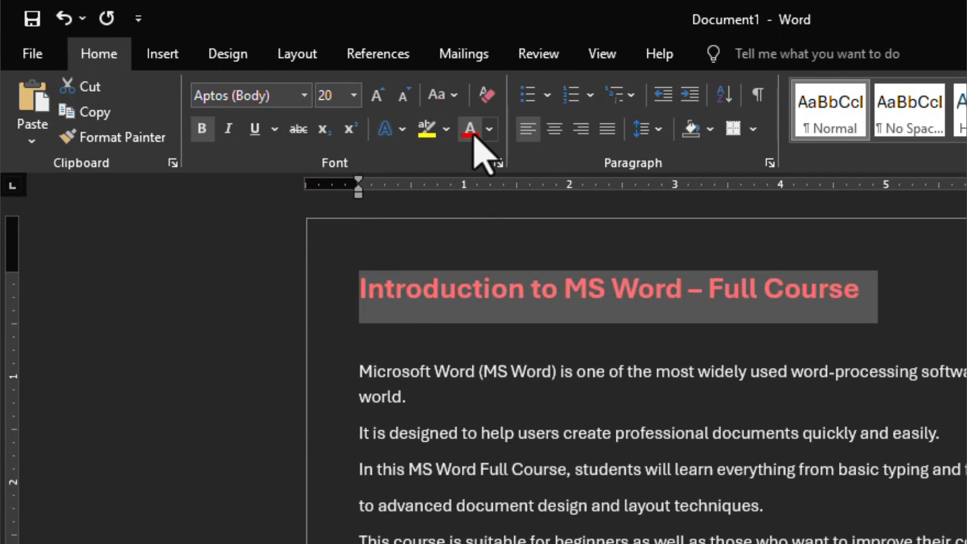
pyautogui.click(490, 130)
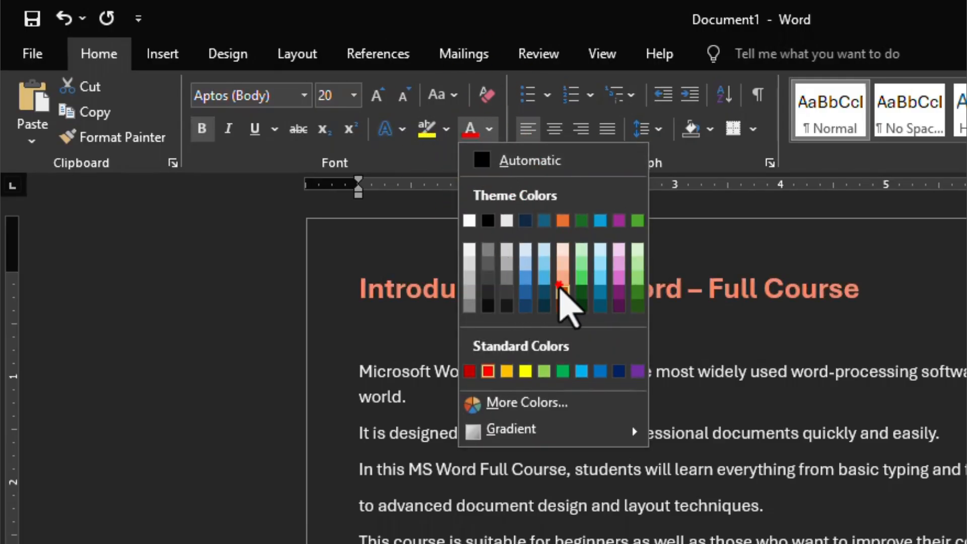
pyautogui.click(561, 288)
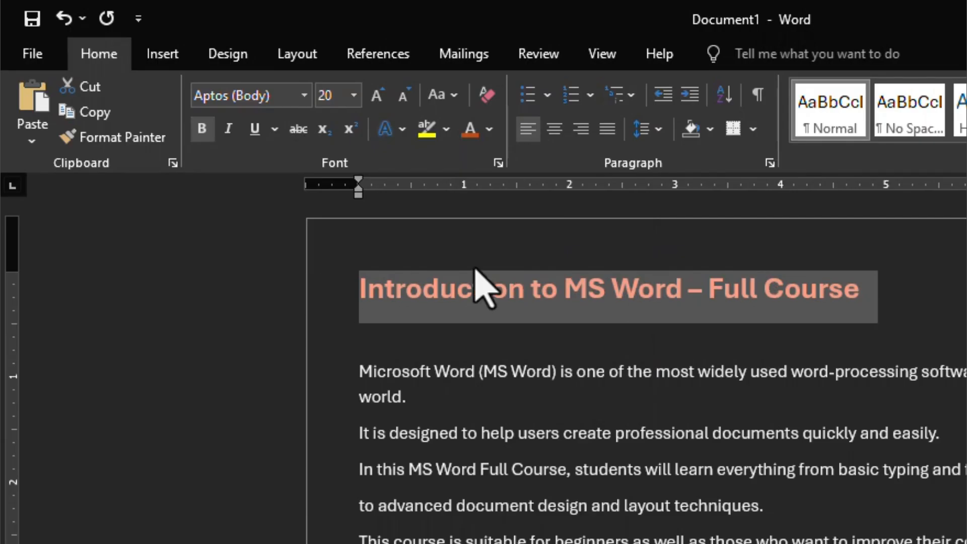
pyautogui.scroll(-1, 481, 277)
pyautogui.scroll(1, 432, 244)
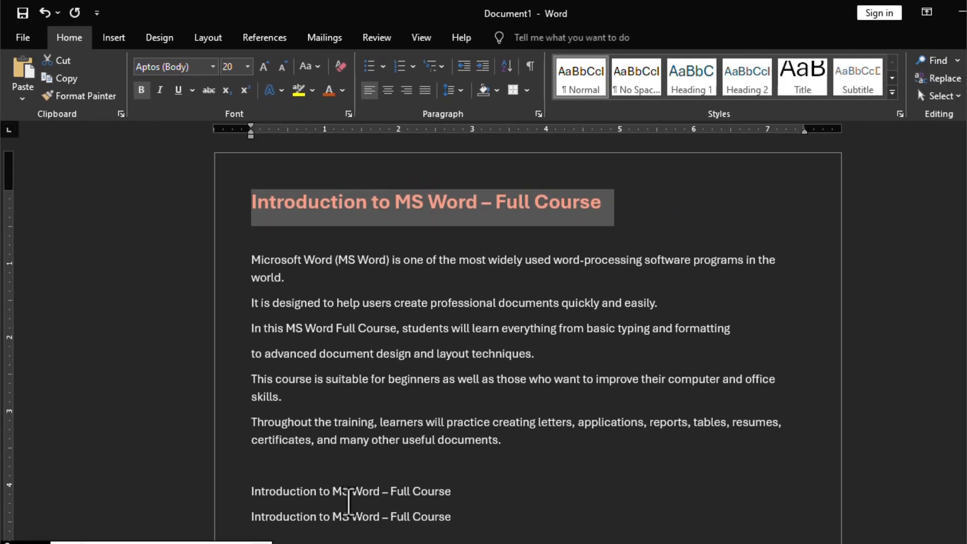
# Step: Apply the main title's formatting to the first duplicate title below the paragraphs with Format Painter
pyautogui.moveTo(457, 495); pyautogui.dragTo(221, 492)
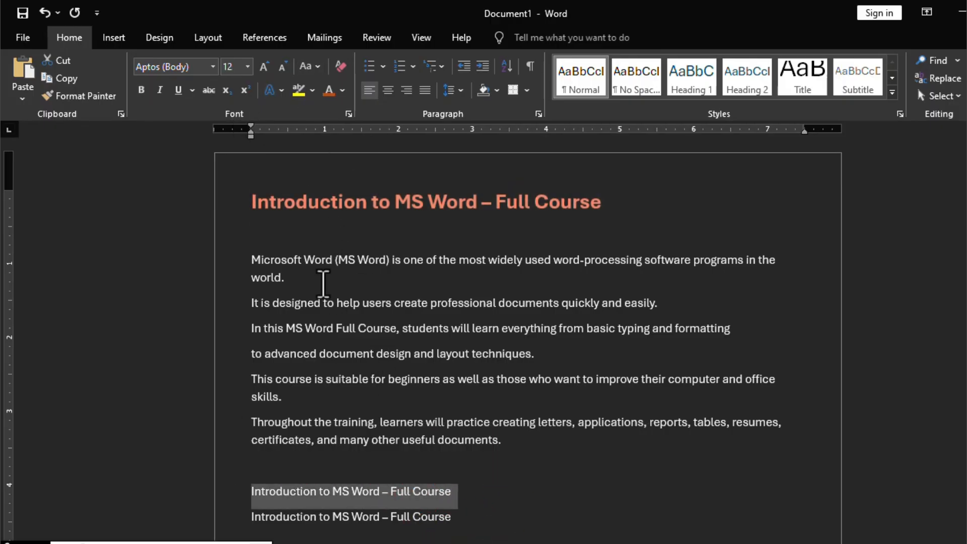
pyautogui.click(177, 204)
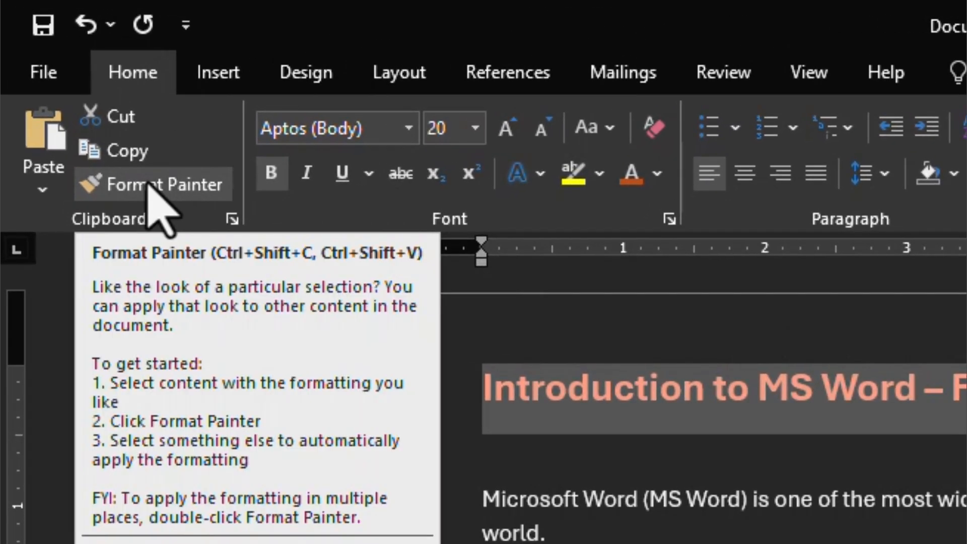
pyautogui.click(202, 185)
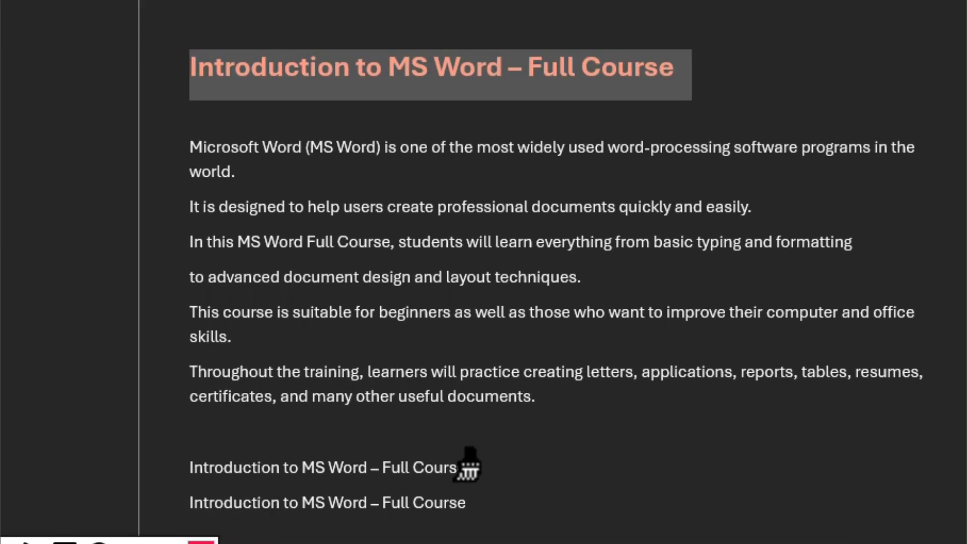
pyautogui.moveTo(519, 360); pyautogui.dragTo(0, 360)
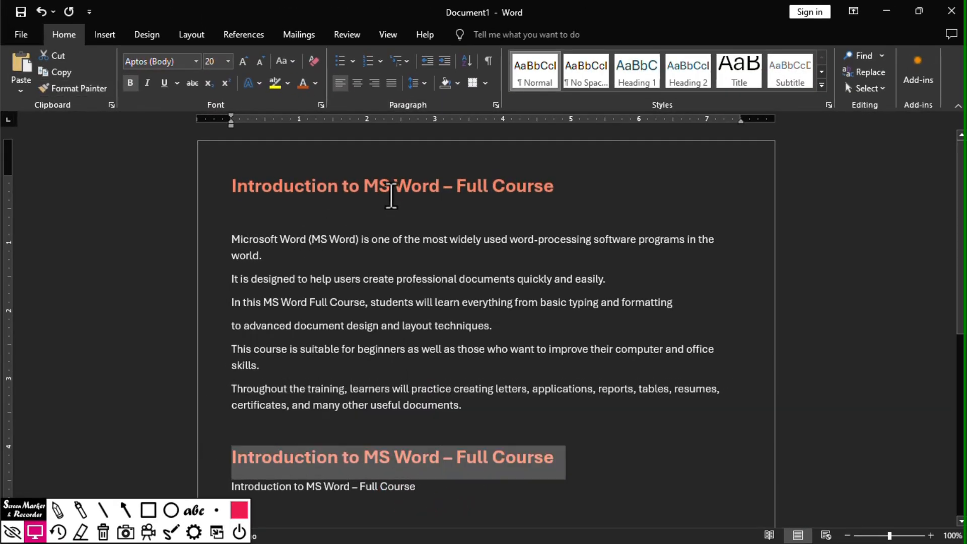
pyautogui.scroll(-3, 443, 363)
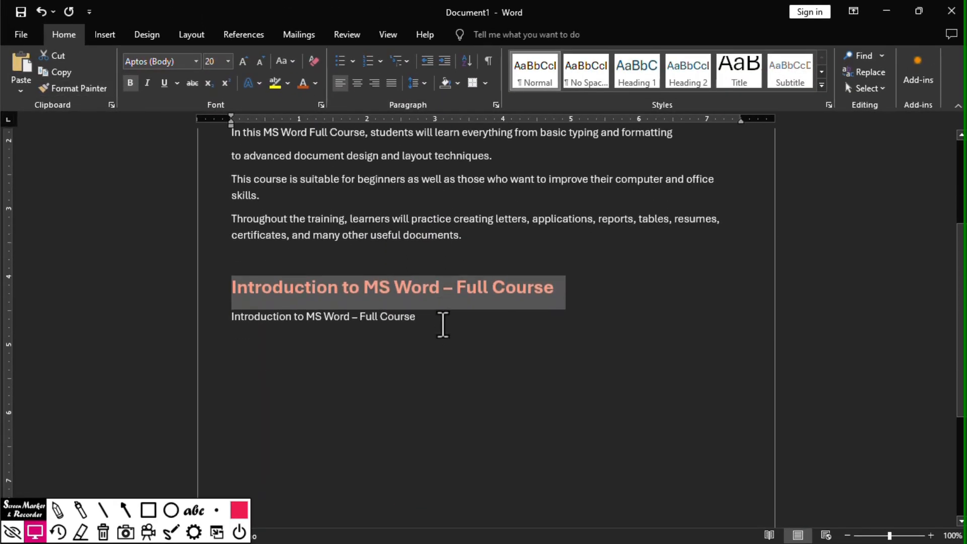
pyautogui.click(416, 318)
pyautogui.moveTo(426, 317); pyautogui.dragTo(206, 321)
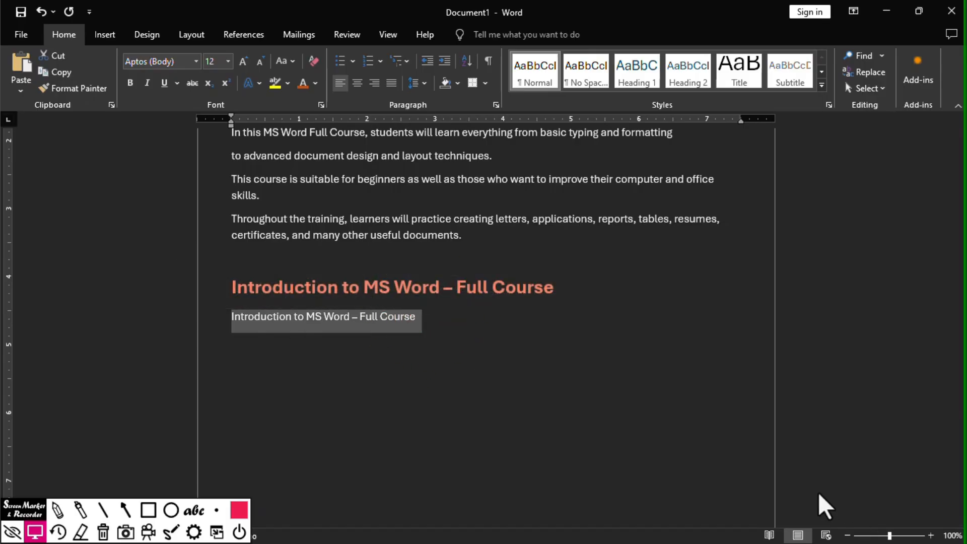
pyautogui.click(567, 271)
# Step: Copy the word "applications," from the last paragraph and paste it on a new line below the unformatted duplicate title
pyautogui.moveTo(533, 220); pyautogui.dragTo(596, 224)
pyautogui.rightClick(576, 223)
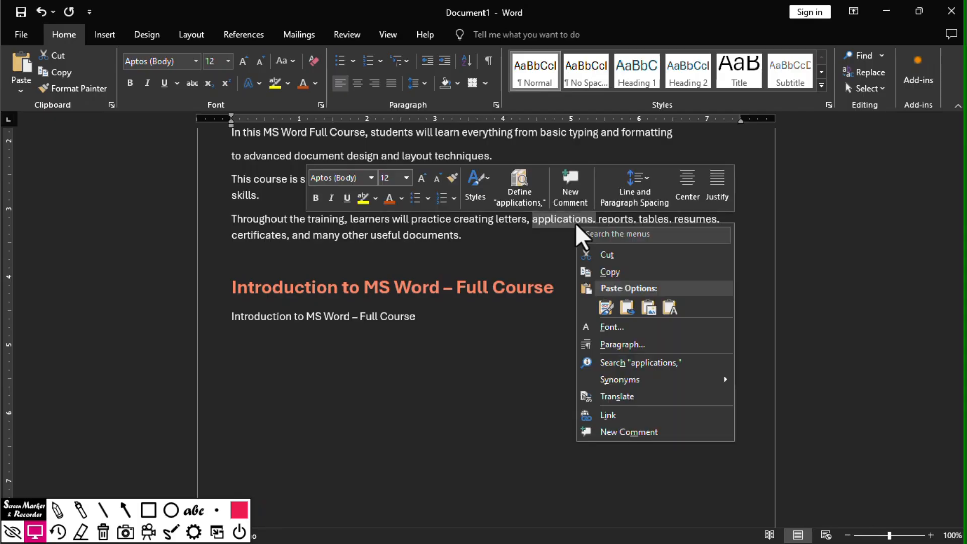
pyautogui.click(61, 68)
pyautogui.click(471, 319)
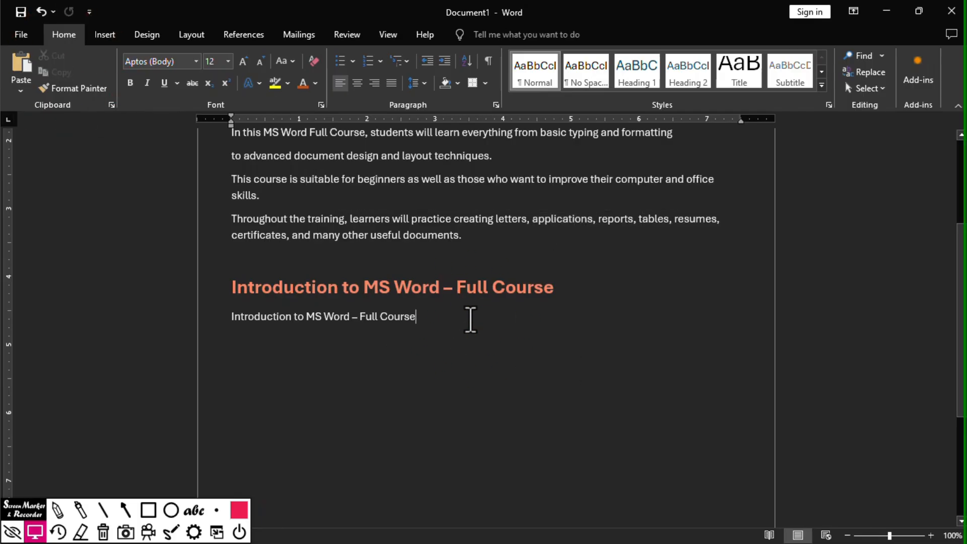
pyautogui.press('Return')
pyautogui.hotkey('ctrl', 'v')
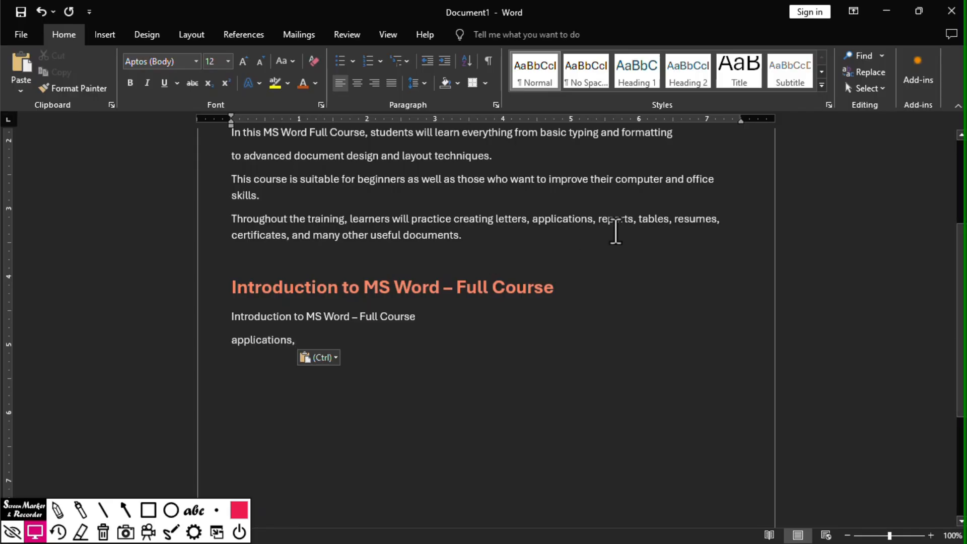
# Step: Copy ", tables, resumes," from the last paragraph and paste it on a new line below "applications,"
pyautogui.moveTo(633, 221); pyautogui.dragTo(692, 226)
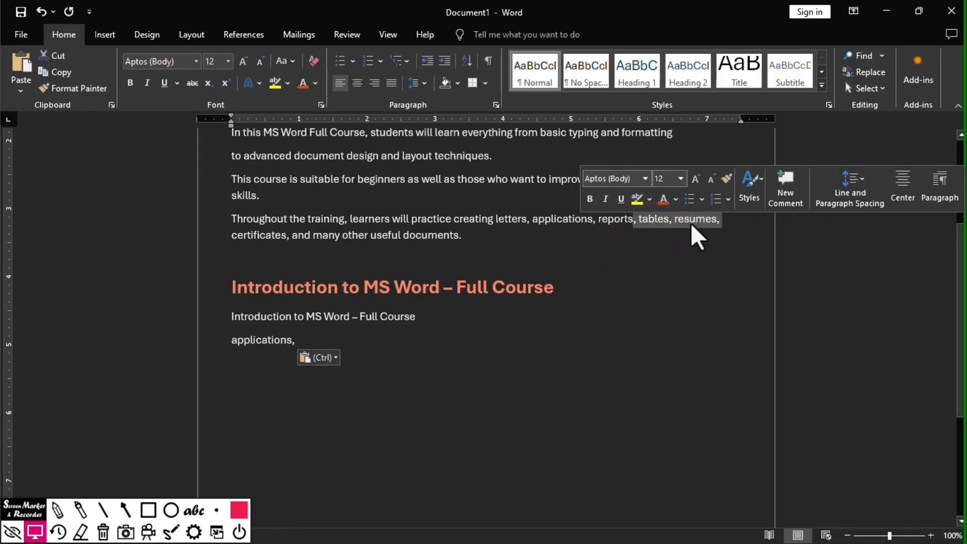
pyautogui.click(70, 70)
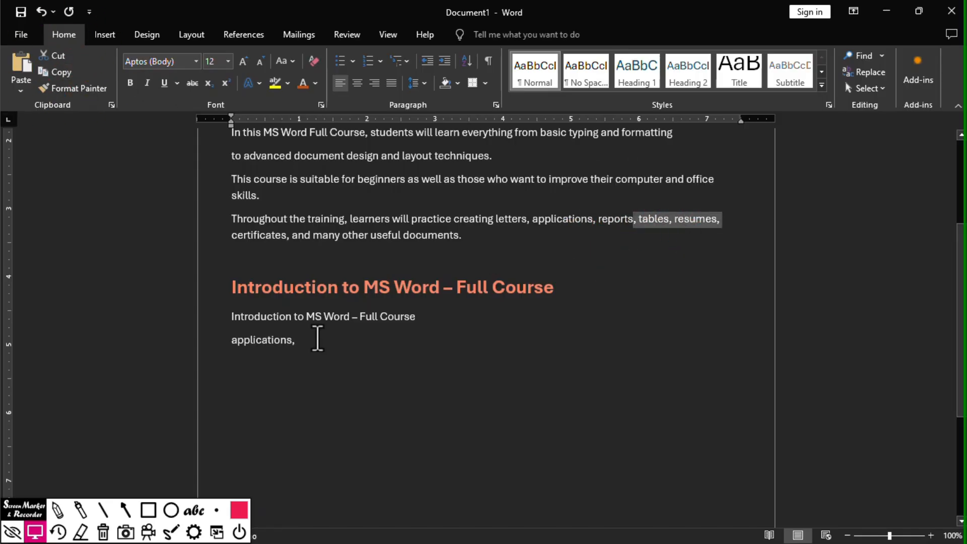
pyautogui.click(320, 340)
pyautogui.press('Return')
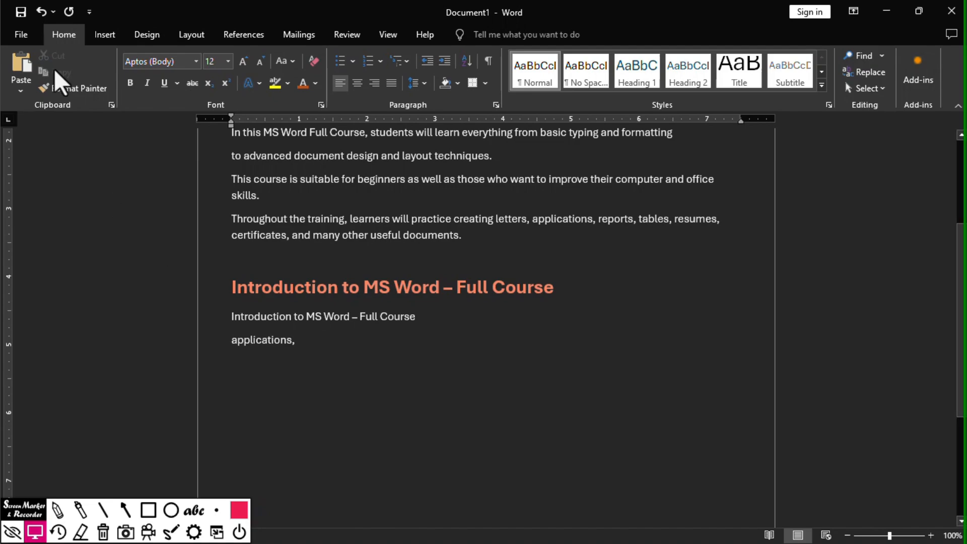
pyautogui.click(17, 63)
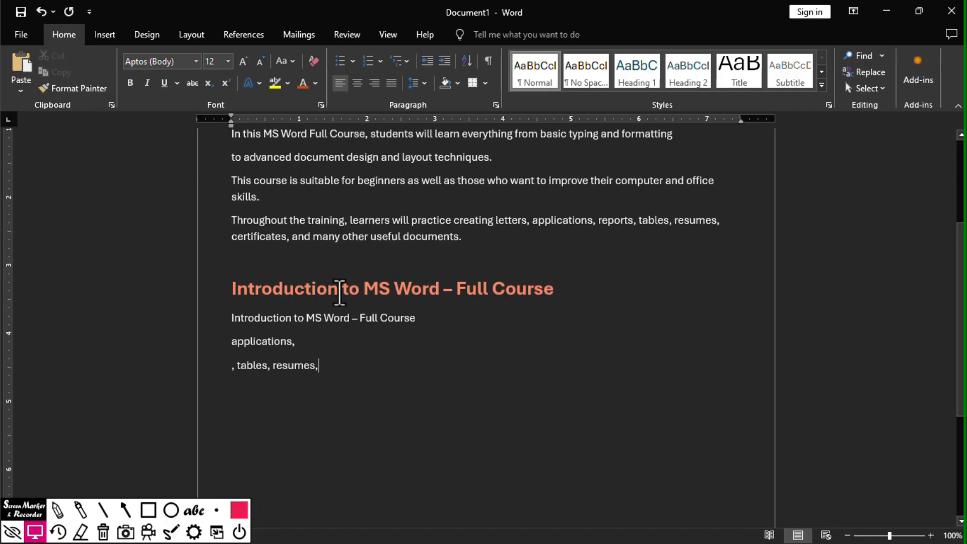
# Step: Apply the main title's formatting to the second duplicate title and the two pasted lines below it with a locked Format Painter
pyautogui.scroll(5, 281, 287)
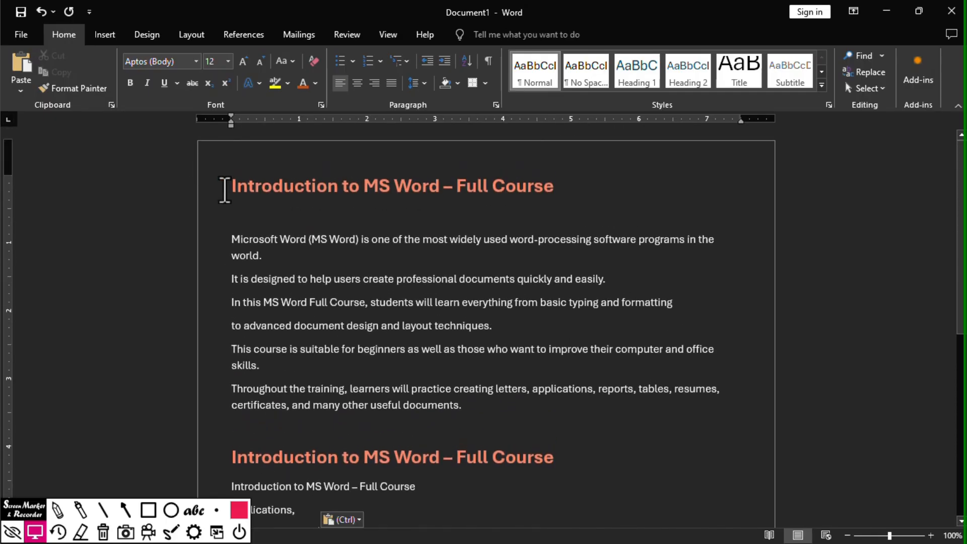
pyautogui.click(172, 191)
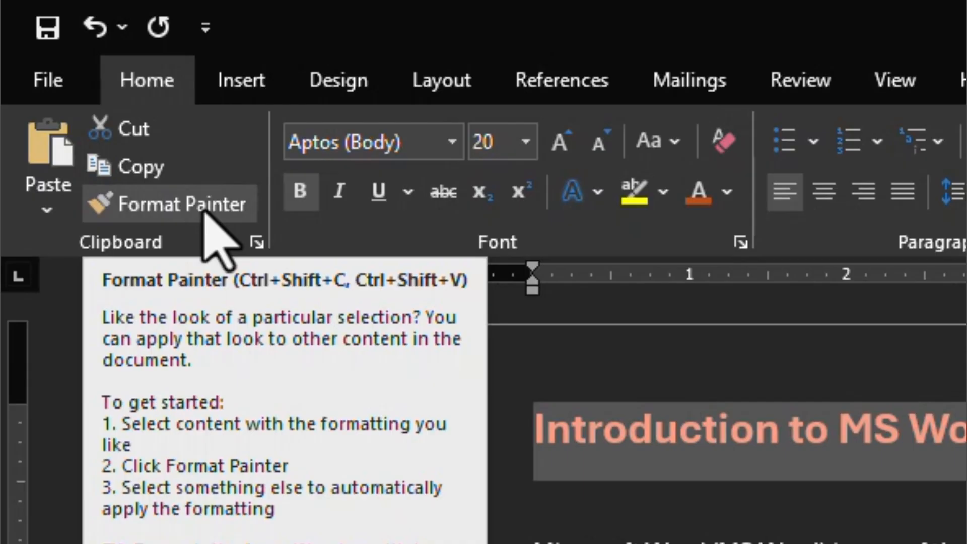
pyautogui.click(204, 212)
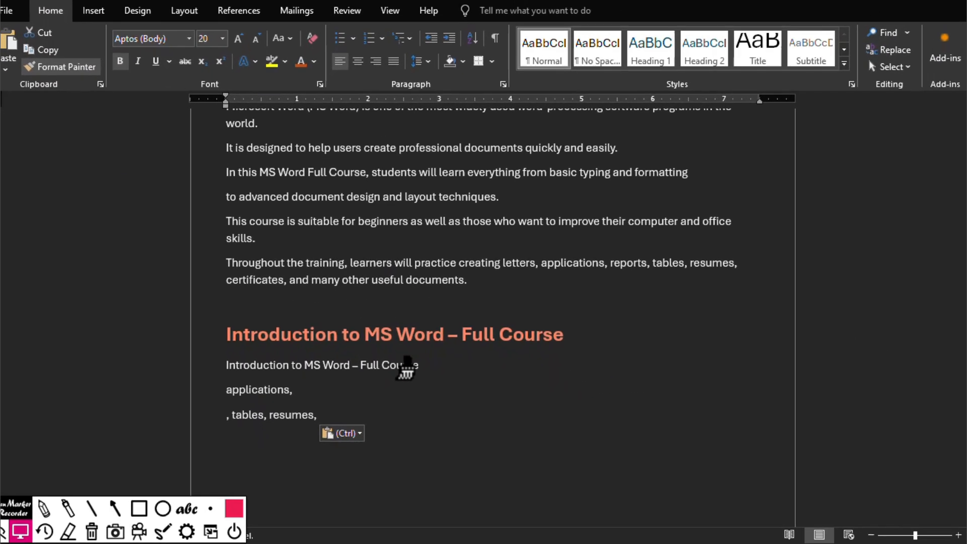
pyautogui.moveTo(423, 334); pyautogui.dragTo(160, 332)
pyautogui.hotkey('ctrl', 'c')
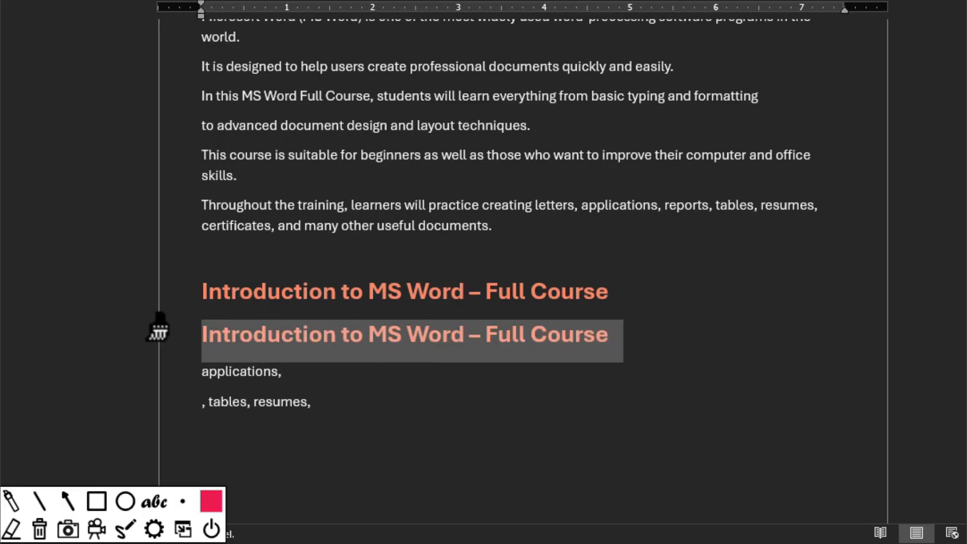
pyautogui.moveTo(318, 382); pyautogui.dragTo(151, 371)
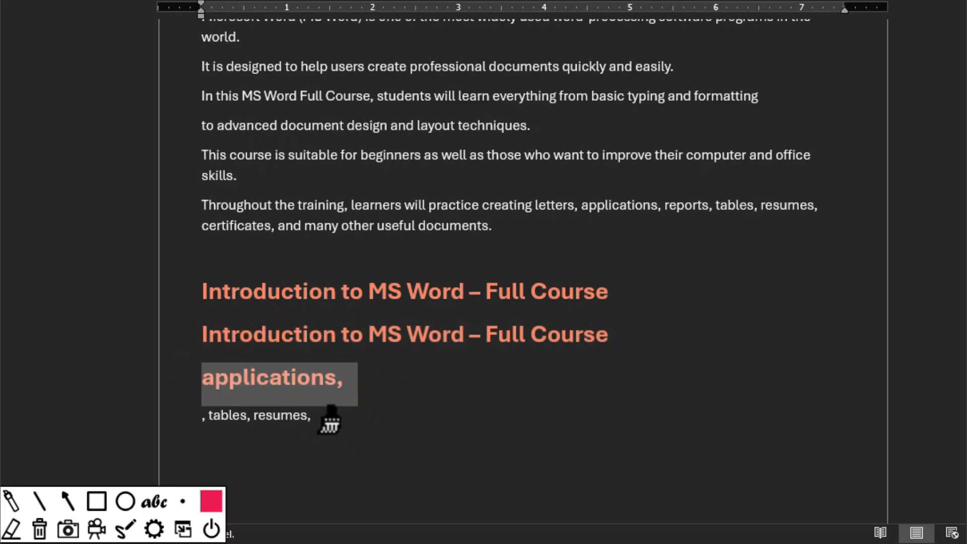
pyautogui.moveTo(353, 420); pyautogui.dragTo(151, 413)
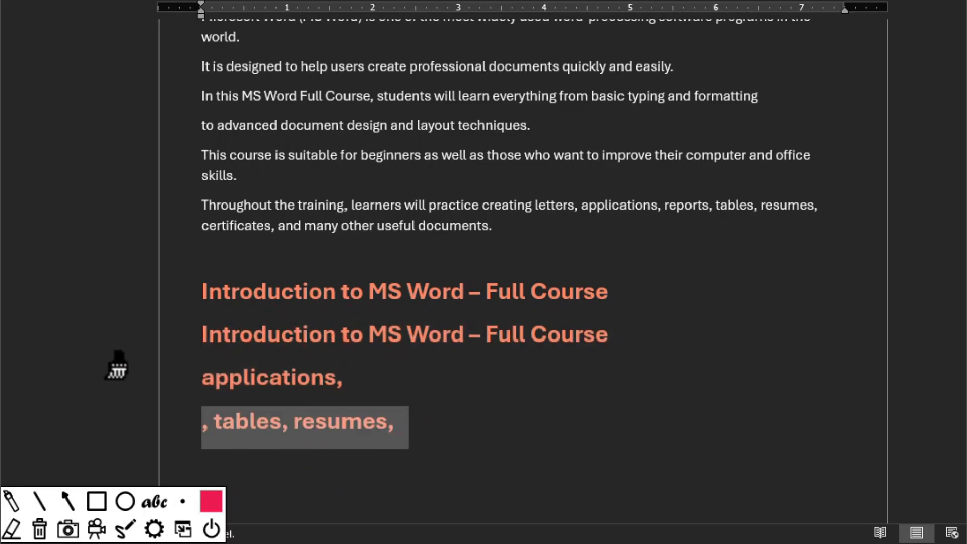
# Step: Paint the title's formatting onto "techniques.", "basic typing and formatting", "documents quickly and easily." and parts of the first paragraph
pyautogui.scroll(3, 78, 191)
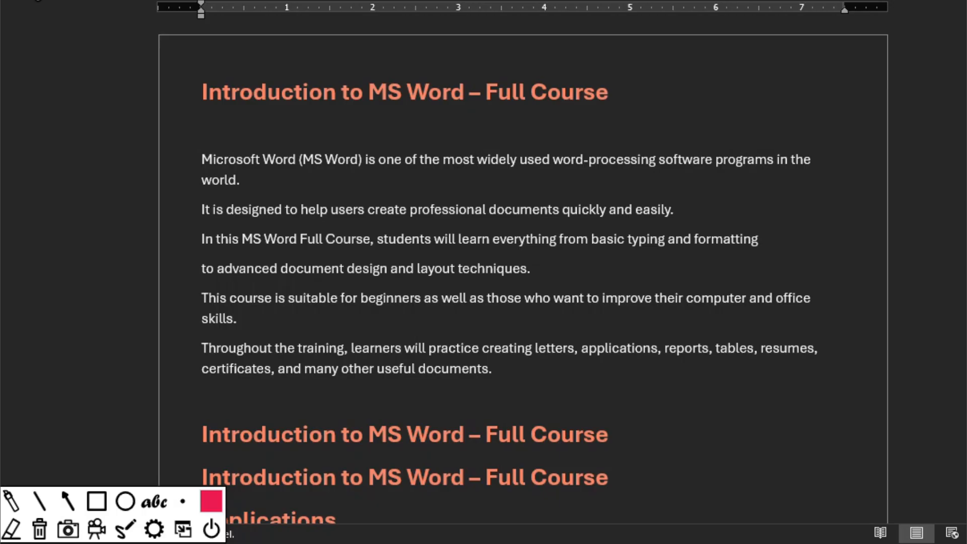
pyautogui.click(80, 96)
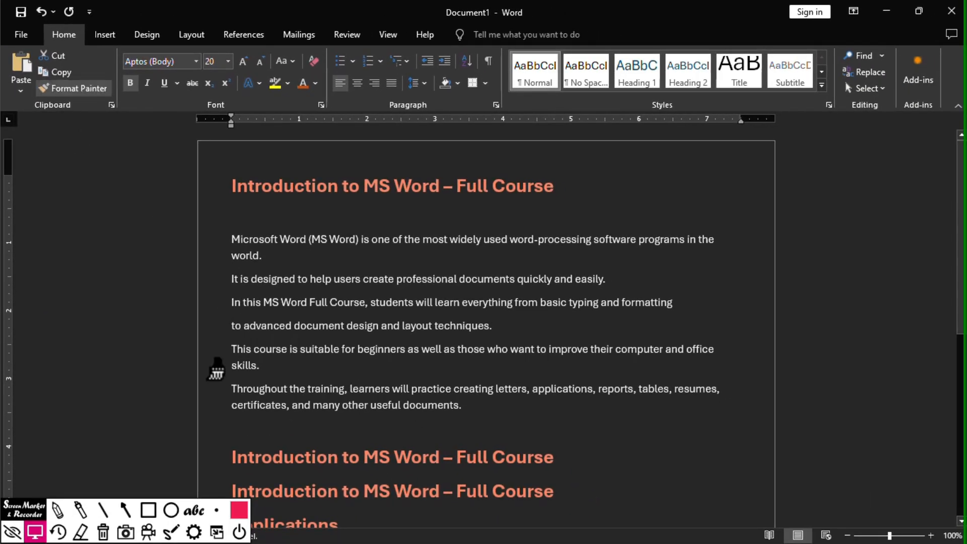
pyautogui.moveTo(493, 326); pyautogui.dragTo(430, 327)
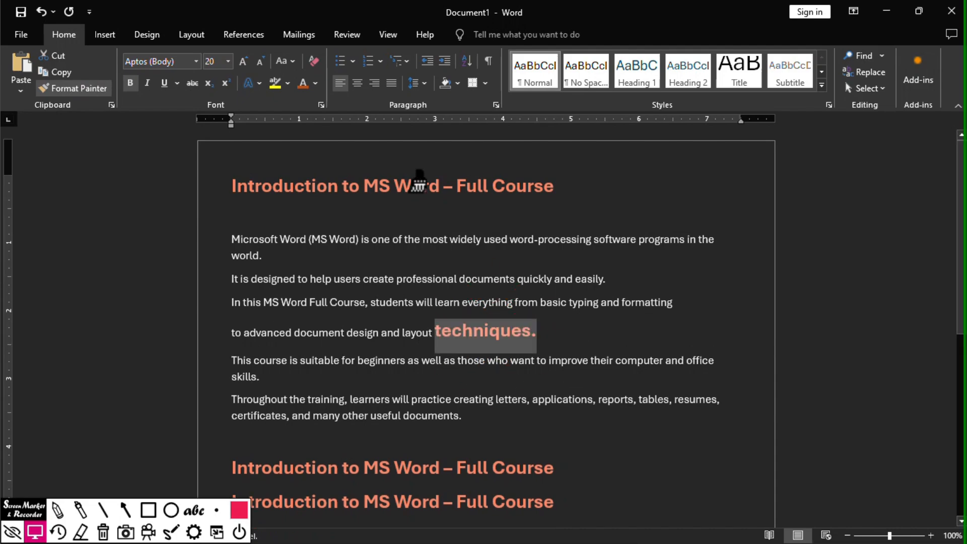
pyautogui.moveTo(670, 302); pyautogui.dragTo(547, 304)
pyautogui.moveTo(607, 278); pyautogui.dragTo(449, 275)
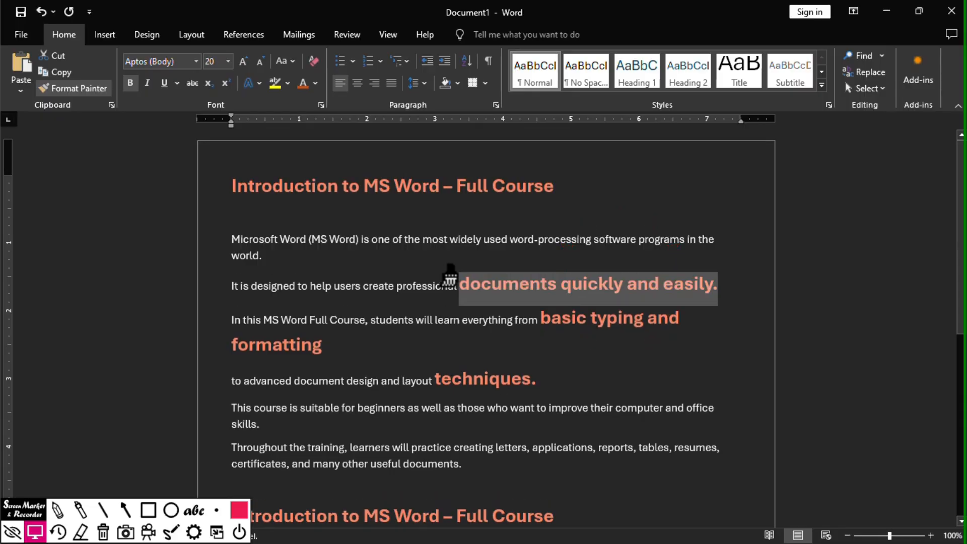
pyautogui.moveTo(704, 242); pyautogui.dragTo(282, 245)
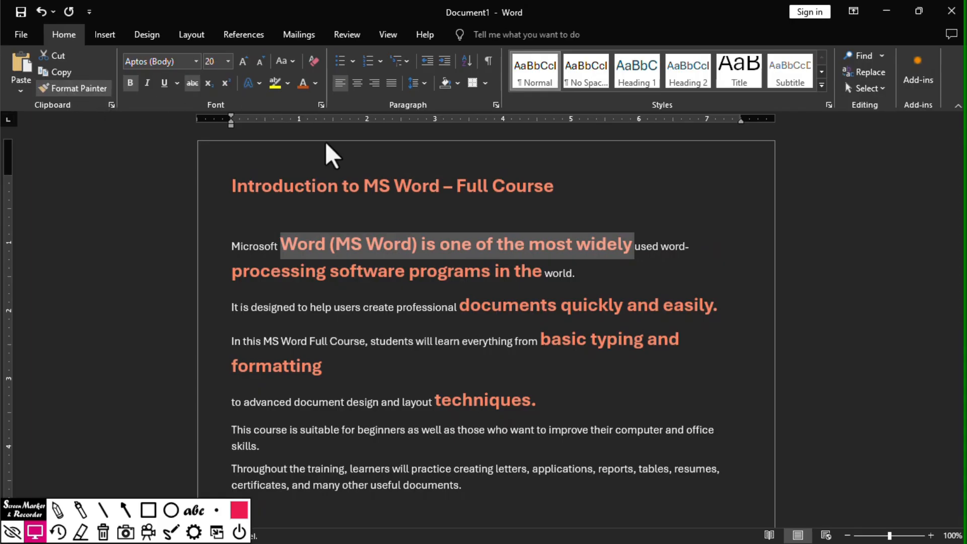
# Step: Undo the repeated Format Painter changes and the pasted lines below the unformatted duplicate title
pyautogui.hotkey('ctrl', 'z')
pyautogui.hotkey('ctrl', 'z')
pyautogui.hotkey('ctrl', 'z')
pyautogui.hotkey('ctrl', 'z')
pyautogui.hotkey('ctrl', 'z')
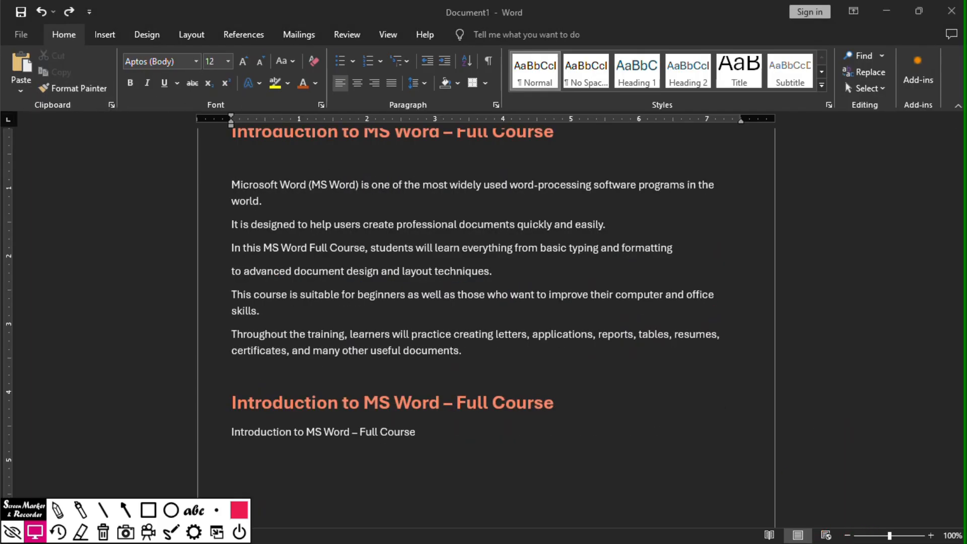
# Step: Point a drawn arrow at the Paste command's options and look through the available paste options
pyautogui.click(126, 510)
pyautogui.moveTo(149, 469)
pyautogui.mouseDown()
pyautogui.moveTo(71, 292)
pyautogui.moveTo(27, 105)
pyautogui.mouseUp()
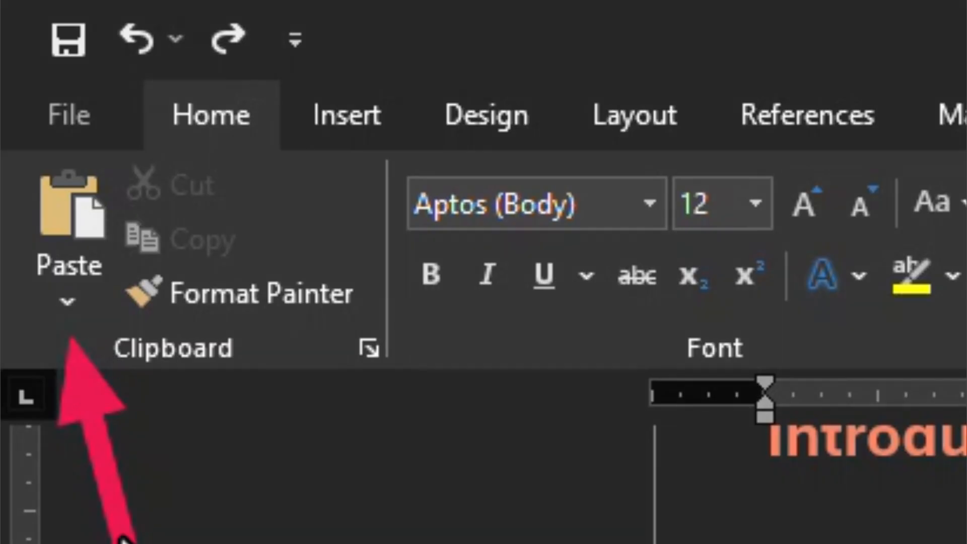
pyautogui.click(69, 309)
pyautogui.click(66, 308)
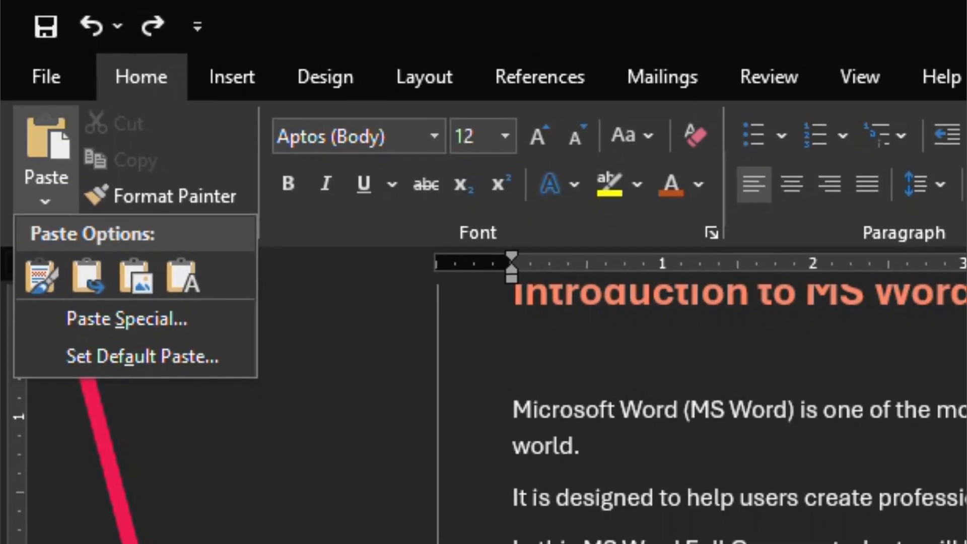
pyautogui.click(184, 280)
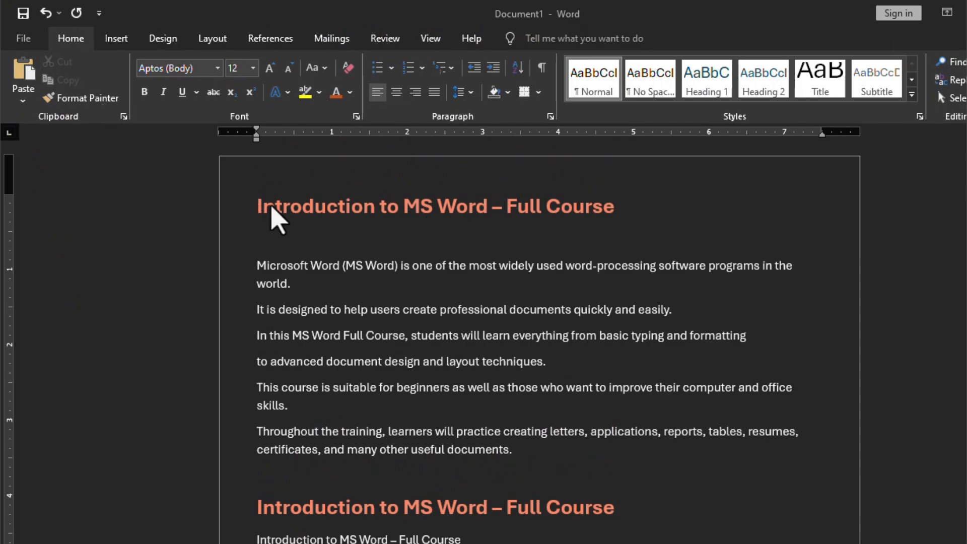
# Step: Select the main title line and preview the Keep Source Formatting paste option on it
pyautogui.click(184, 209)
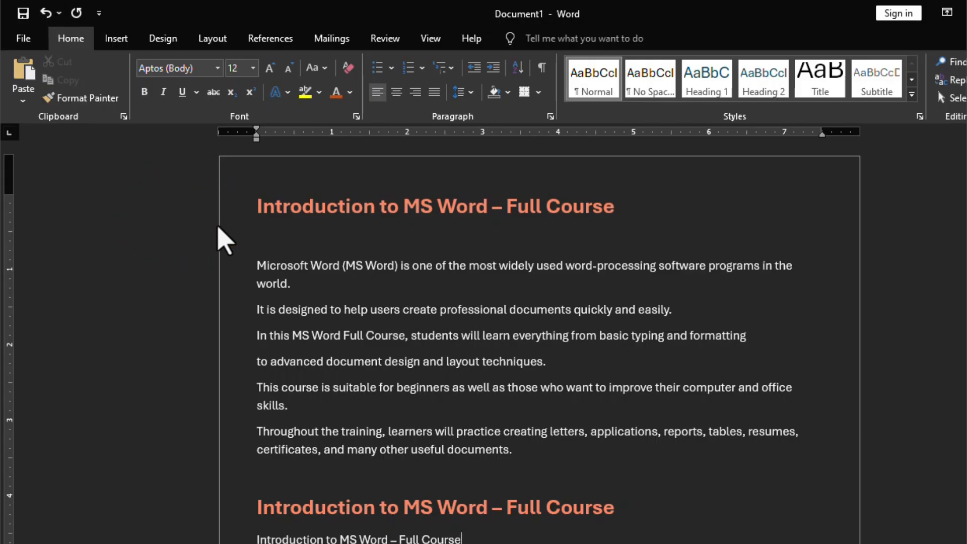
pyautogui.click(208, 215)
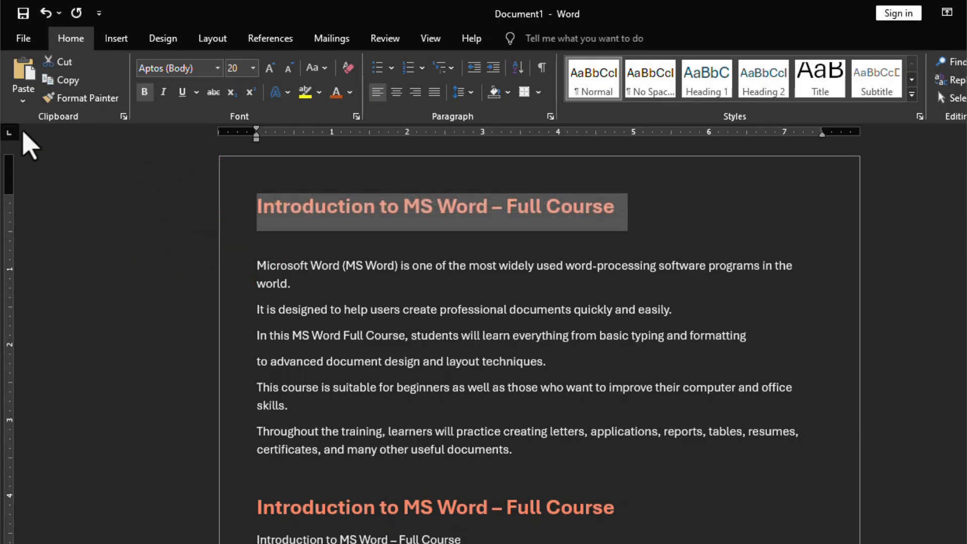
pyautogui.click(23, 103)
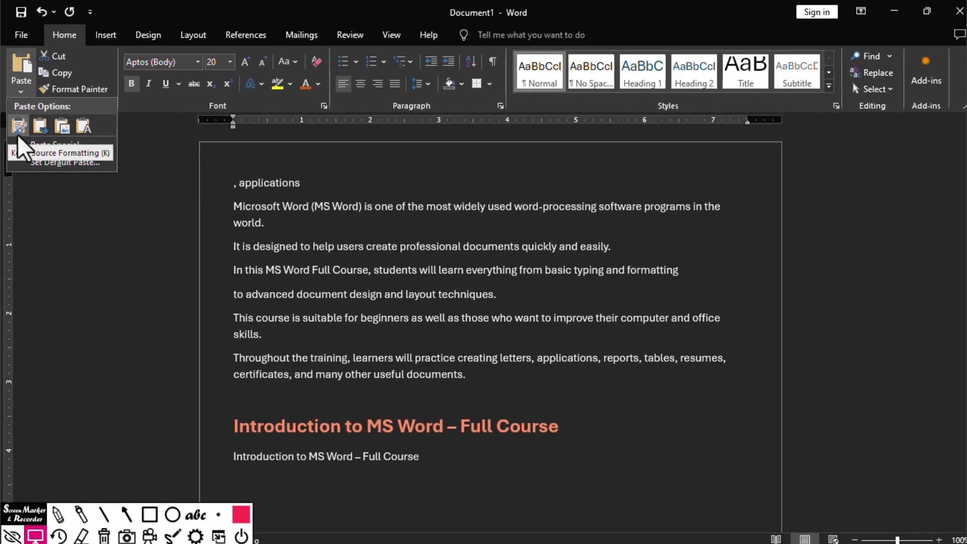
# Step: Paste the copied ", applications" text with Keep Source Formatting on a new line below the unformatted duplicate title
pyautogui.scroll(-3, 395, 327)
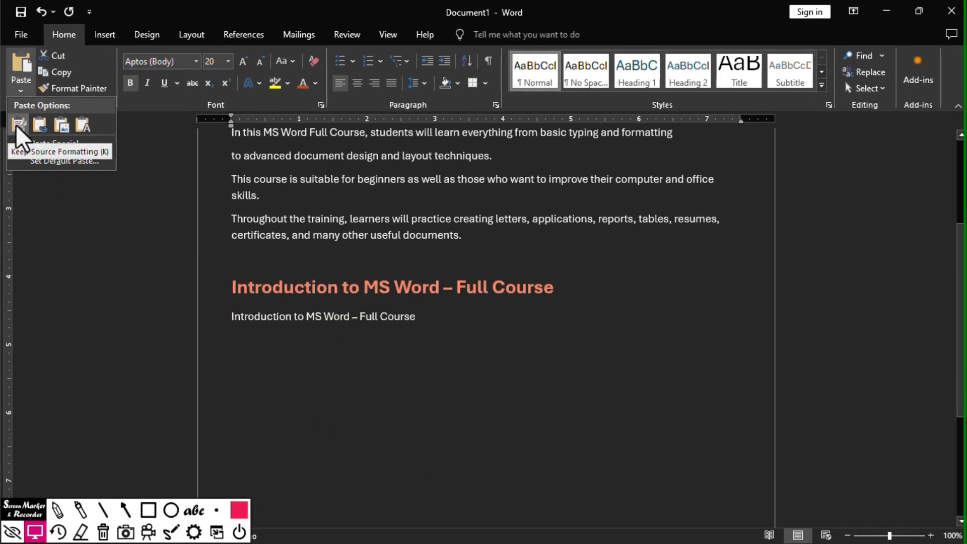
pyautogui.click(410, 318)
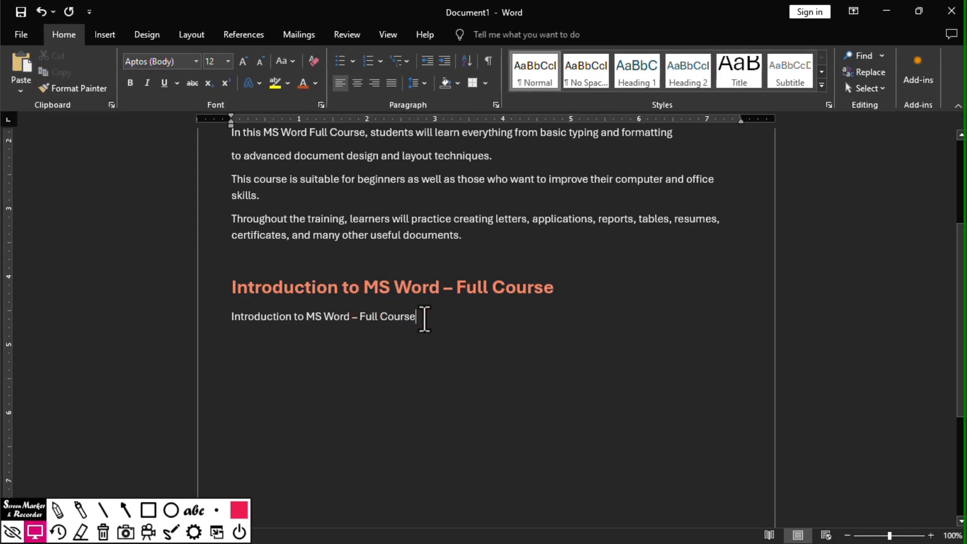
pyautogui.press('Return')
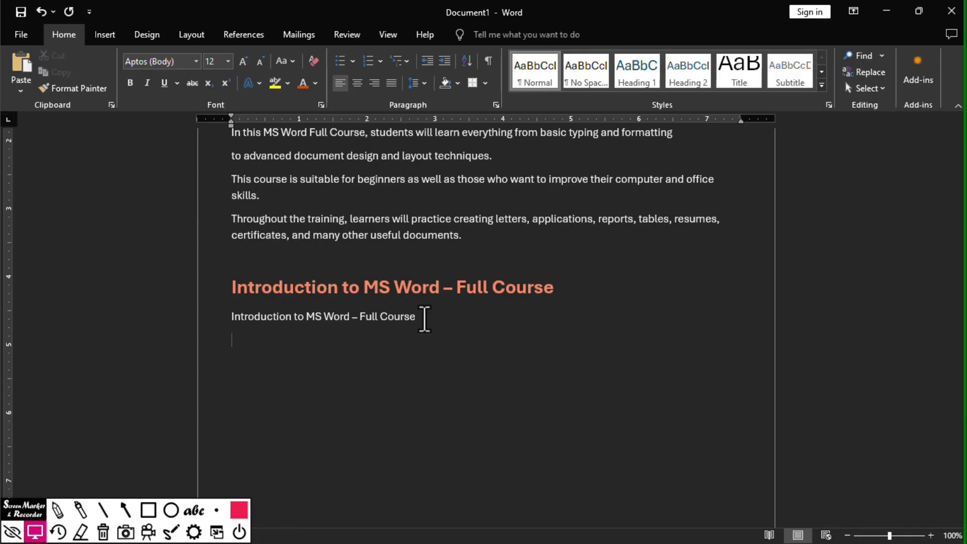
pyautogui.click(20, 91)
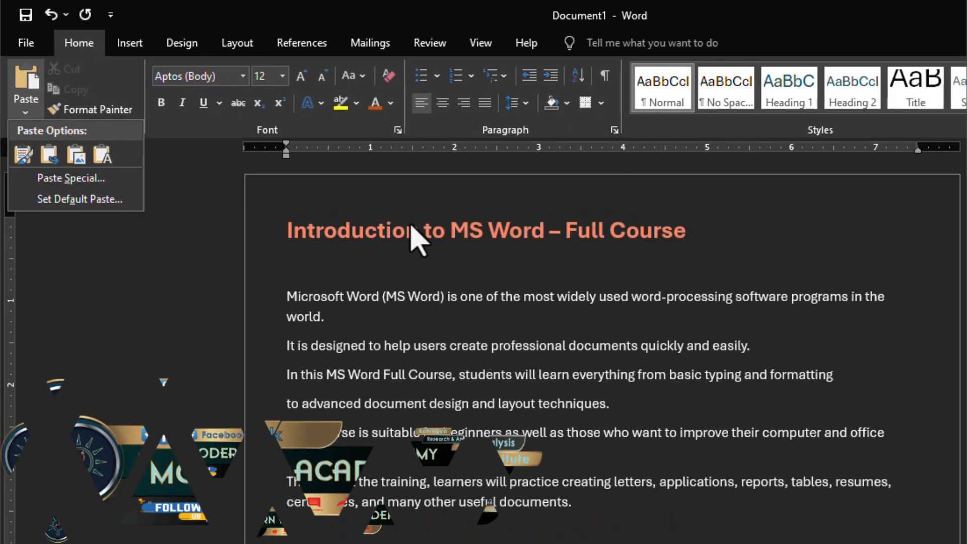
pyautogui.scroll(-3, 367, 324)
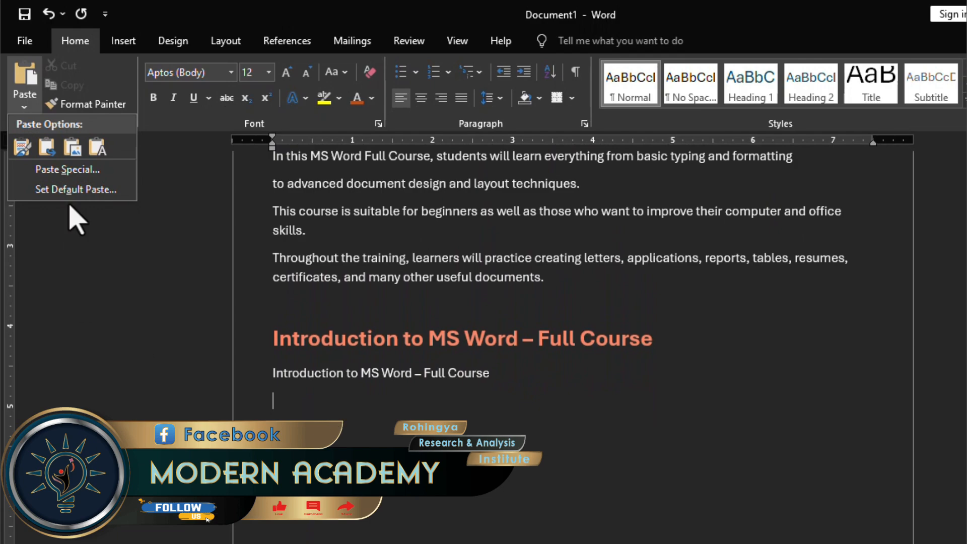
pyautogui.click(73, 170)
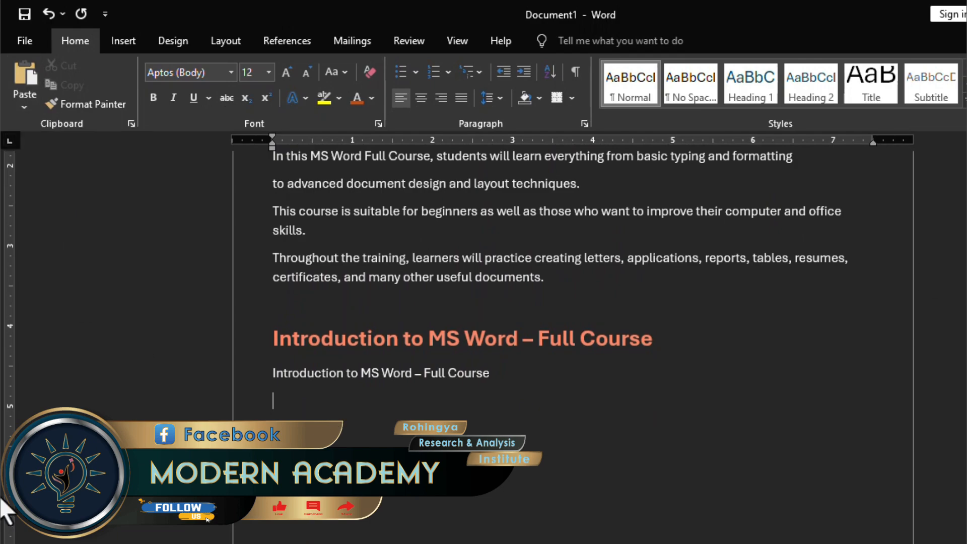
pyautogui.click(24, 106)
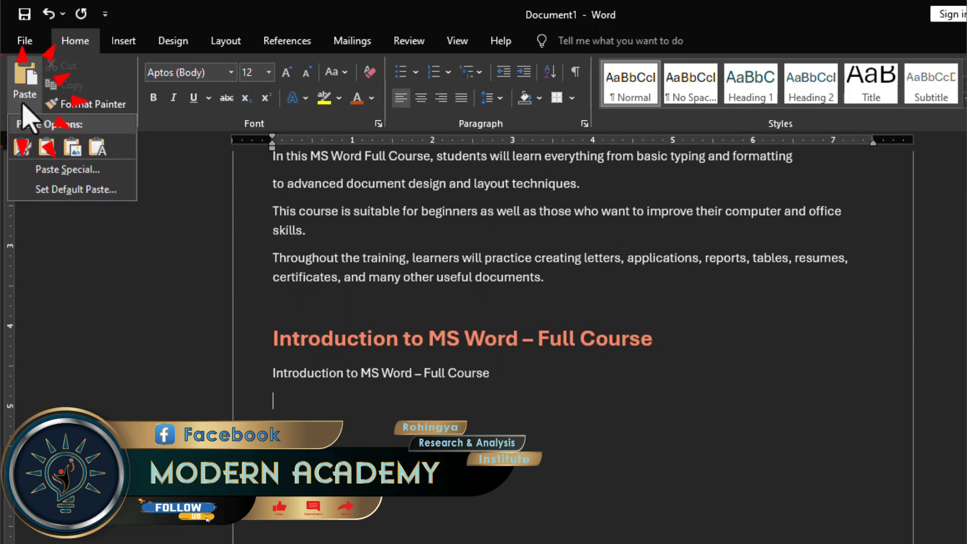
pyautogui.click(21, 149)
# Step: Copy the main title line at the beginning of the document
pyautogui.scroll(5, 391, 425)
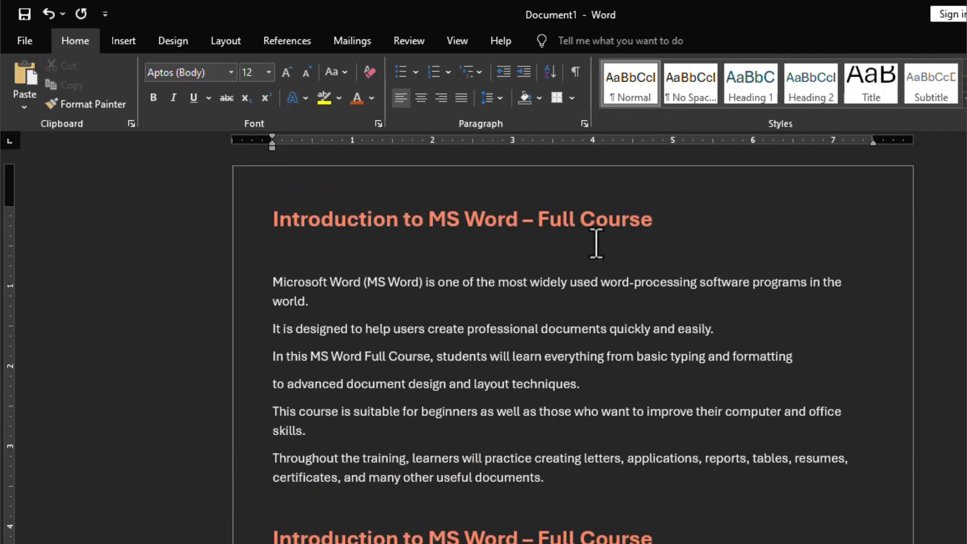
pyautogui.click(152, 252)
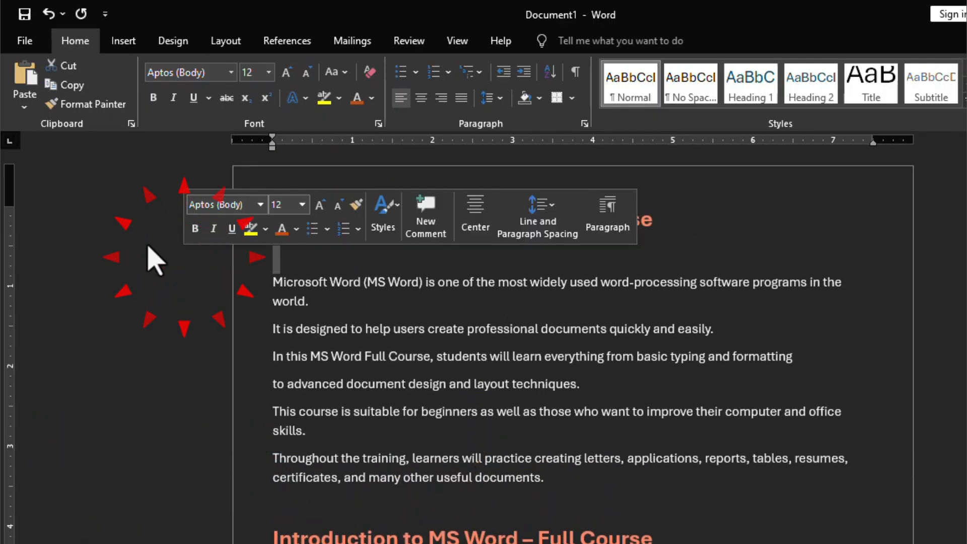
pyautogui.click(24, 107)
pyautogui.click(216, 231)
pyautogui.hotkey('ctrl', 'c')
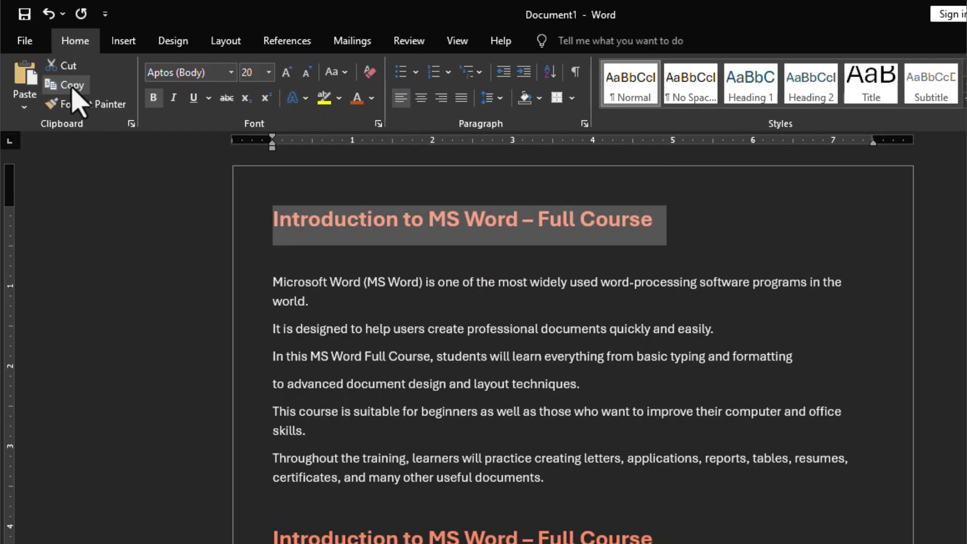
# Step: Paste the copied title with Keep Source Formatting on a new line below the ", applications" text
pyautogui.scroll(-4, 226, 389)
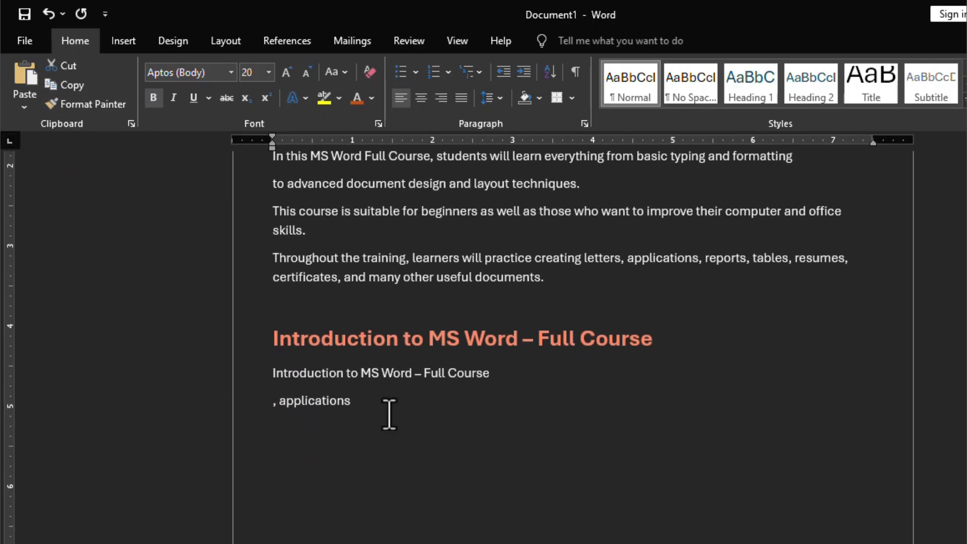
pyautogui.click(382, 416)
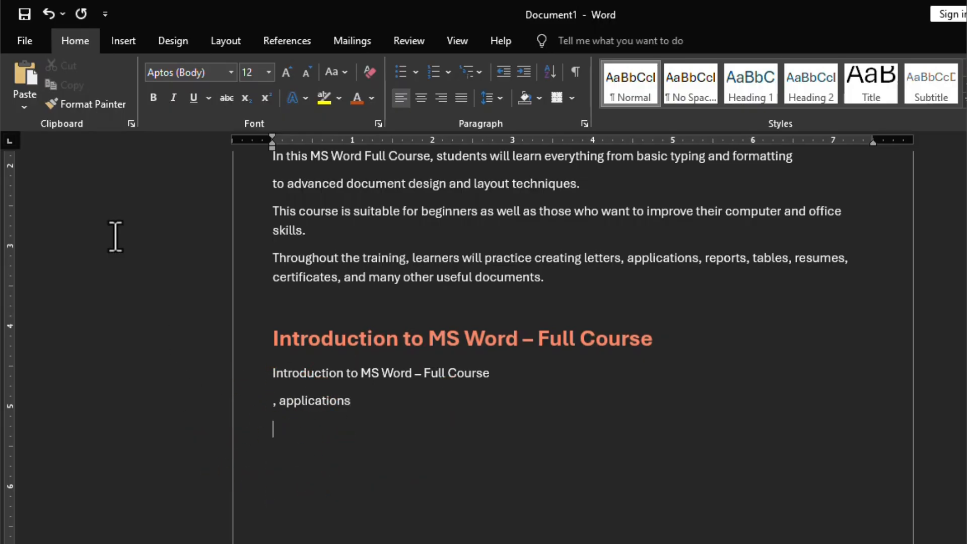
pyautogui.click(21, 108)
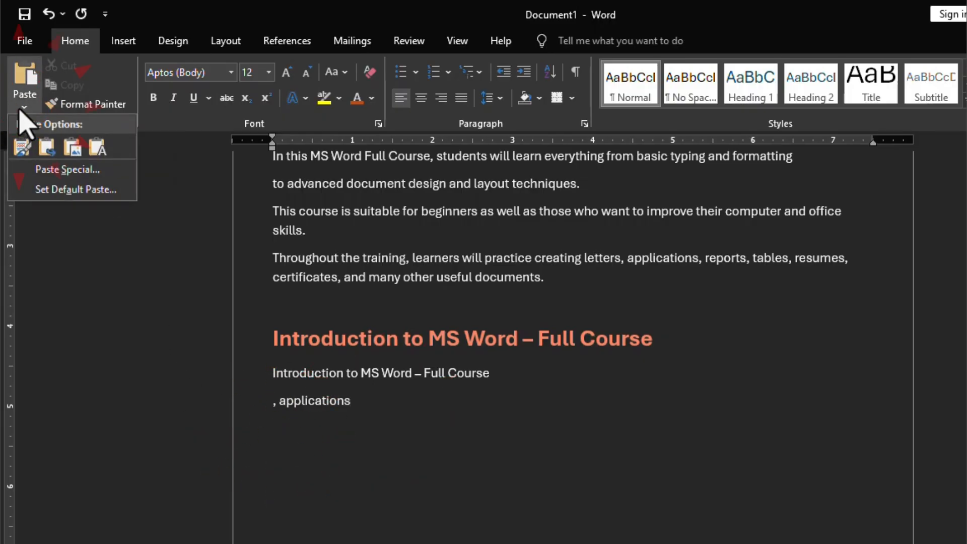
pyautogui.click(21, 147)
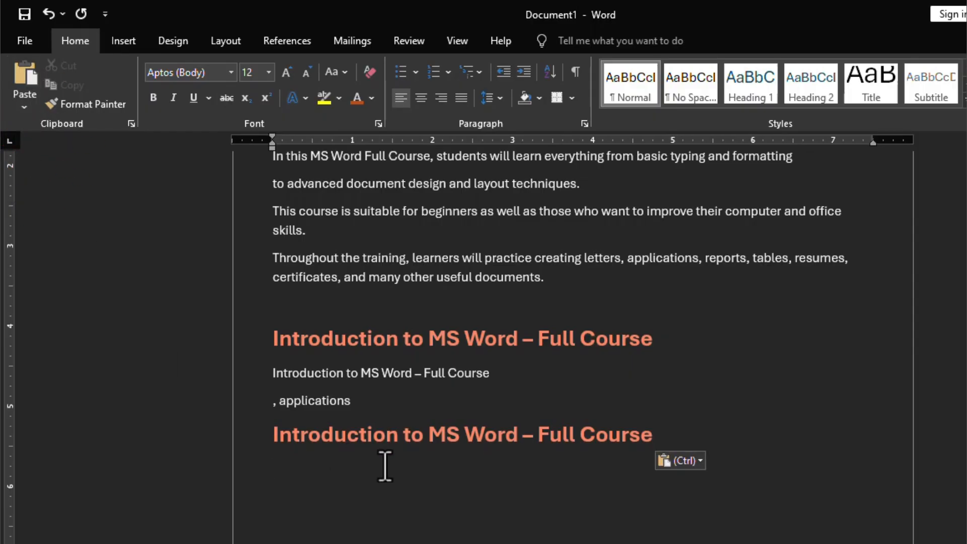
# Step: Copy the main title line at the beginning of the document again
pyautogui.scroll(4, 384, 464)
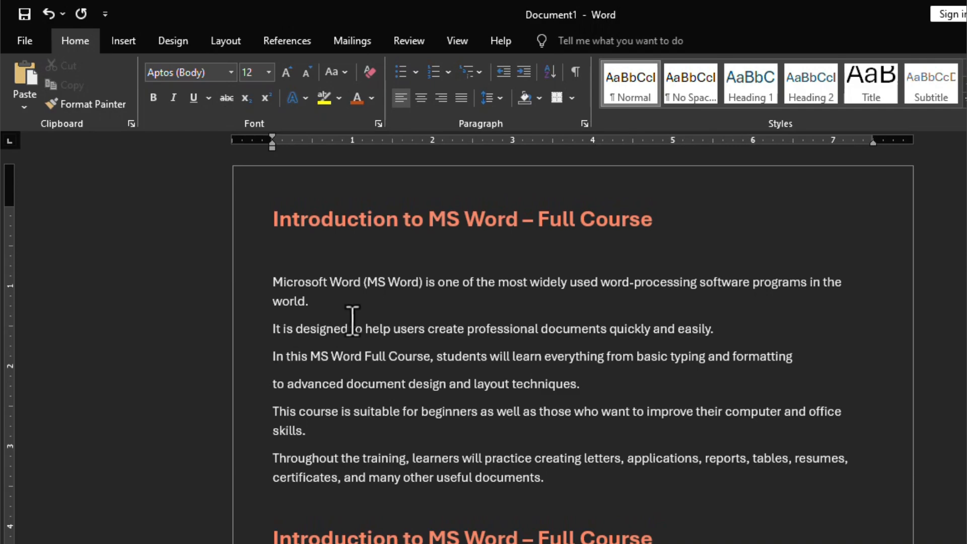
pyautogui.press('alt')
pyautogui.scroll(-4, 356, 296)
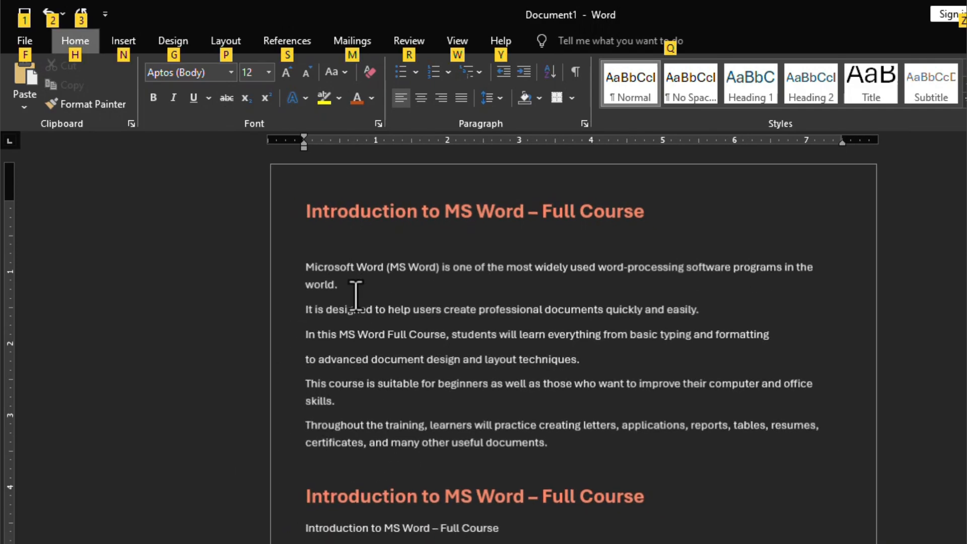
pyautogui.scroll(2, 357, 296)
pyautogui.click(720, 443)
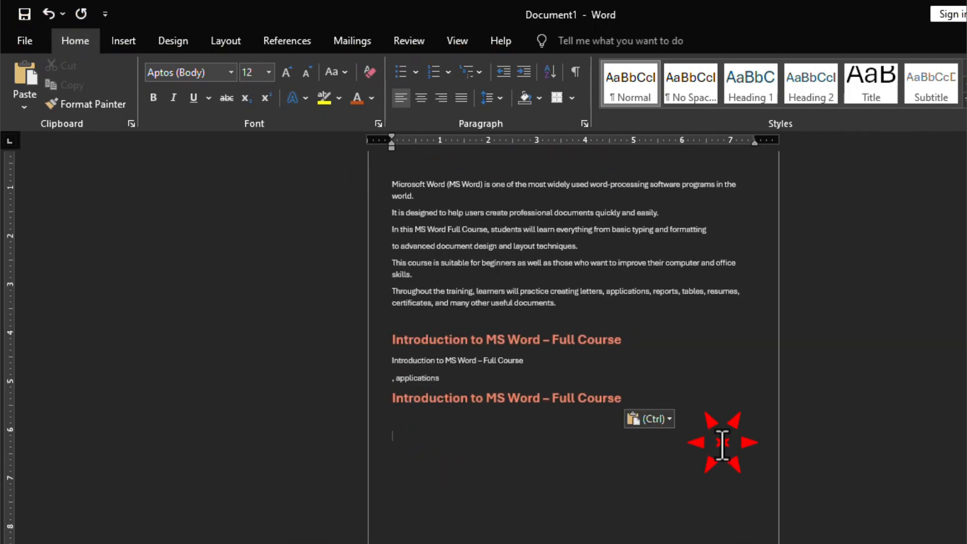
pyautogui.click(640, 194)
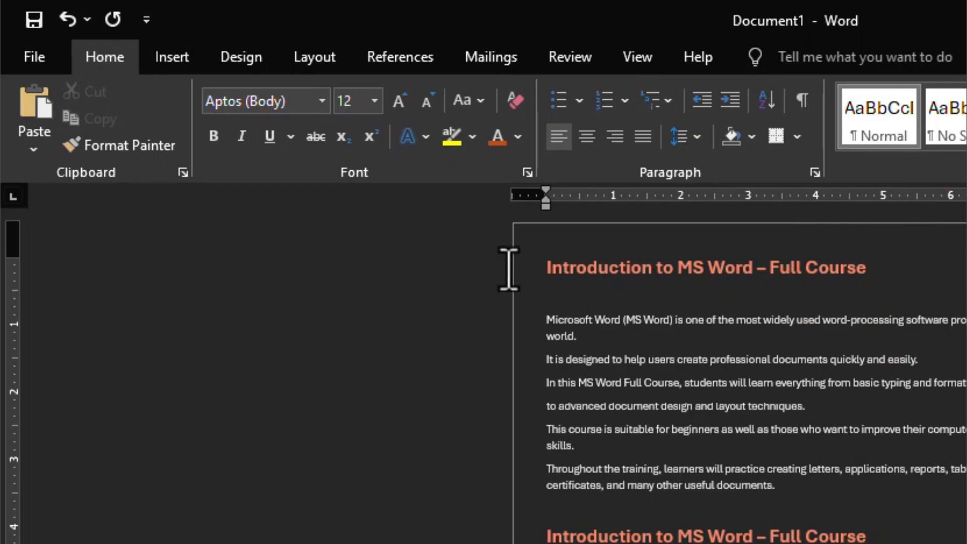
pyautogui.moveTo(535, 267); pyautogui.dragTo(879, 269)
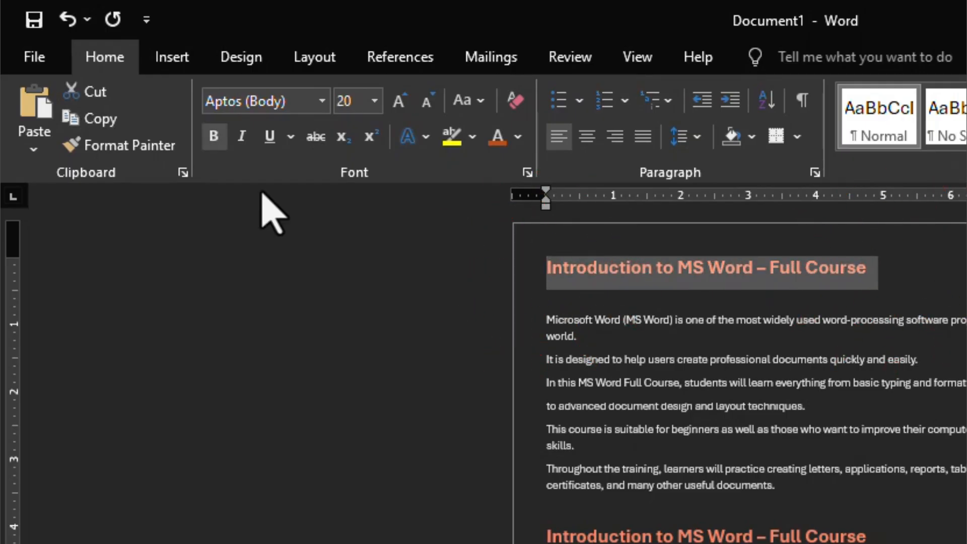
pyautogui.click(103, 120)
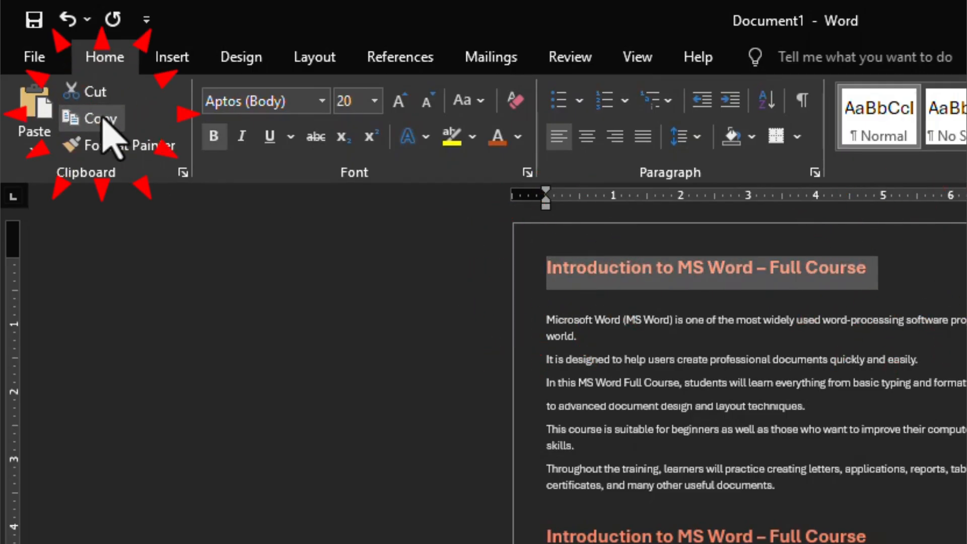
# Step: Paste the copied title with Merge Formatting on a new line below the unformatted duplicate title
pyautogui.click(33, 149)
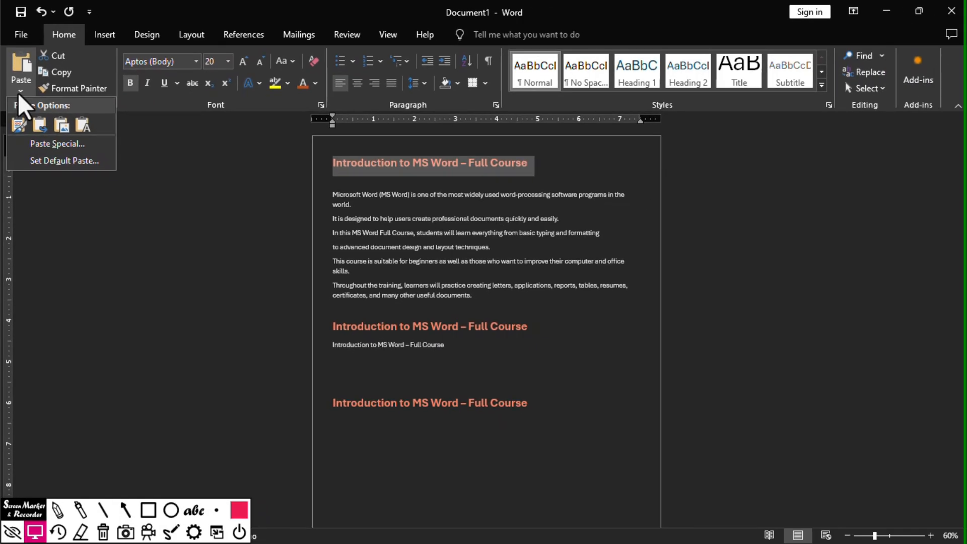
pyautogui.click(468, 343)
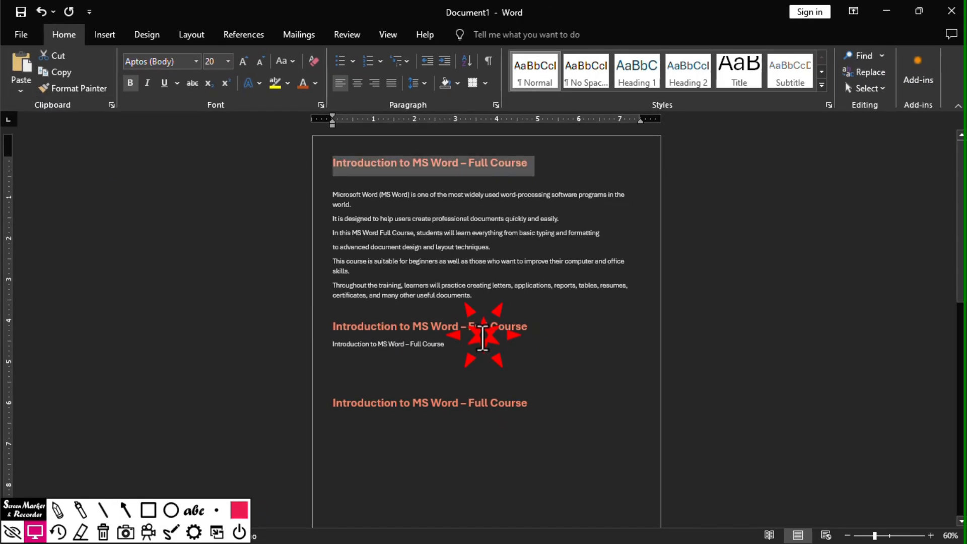
pyautogui.press('Return')
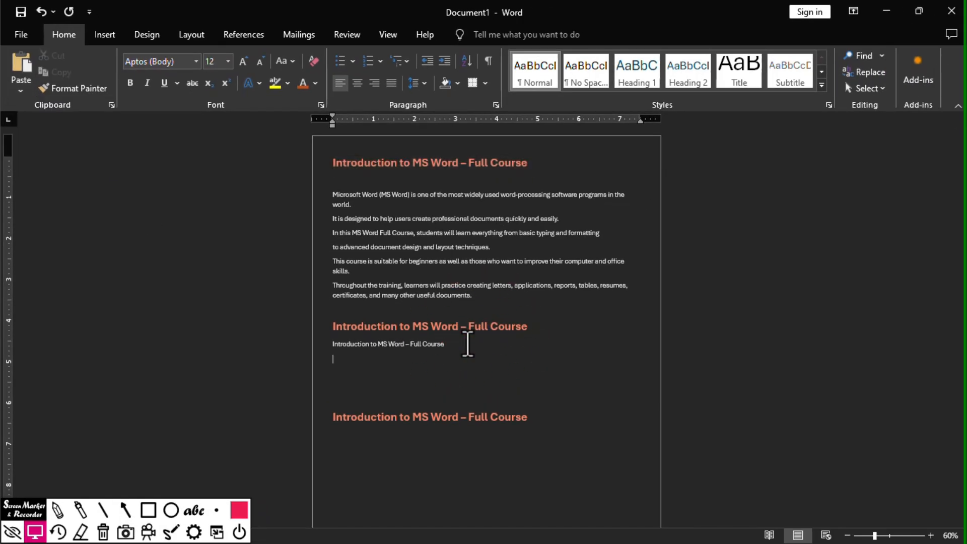
pyautogui.click(17, 90)
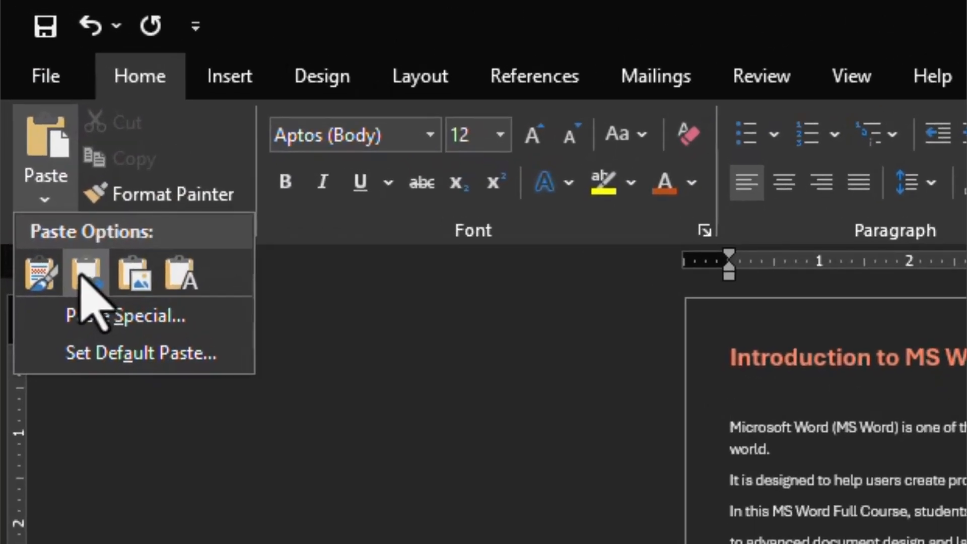
pyautogui.click(83, 277)
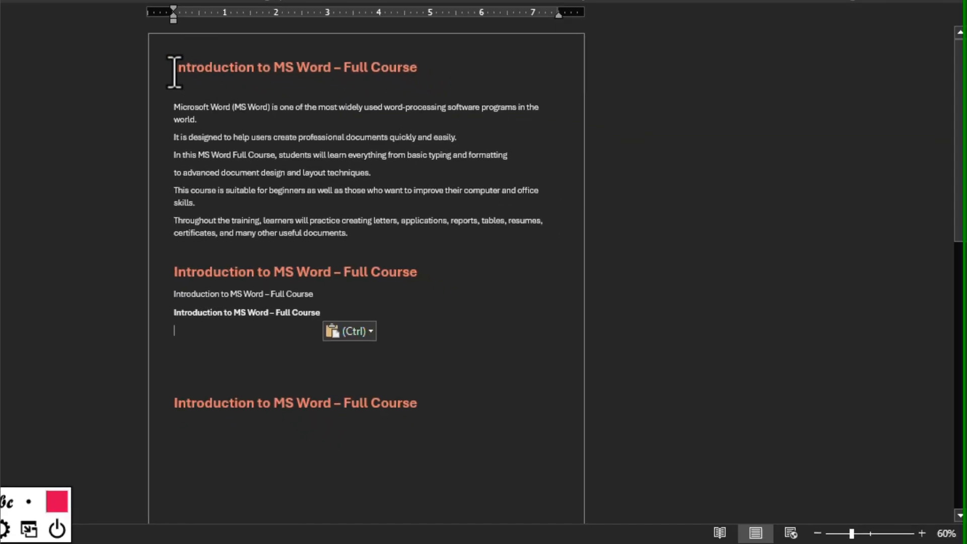
# Step: Copy the main title again and paste it with Merge Formatting on the line below the bold duplicate
pyautogui.moveTo(174, 72); pyautogui.dragTo(454, 65)
pyautogui.hotkey('ctrl', 'c')
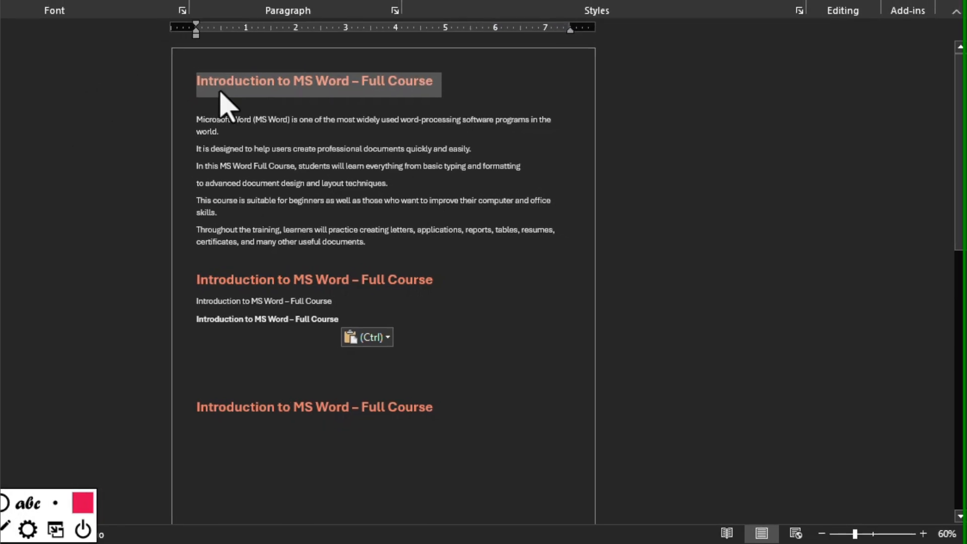
pyautogui.click(60, 71)
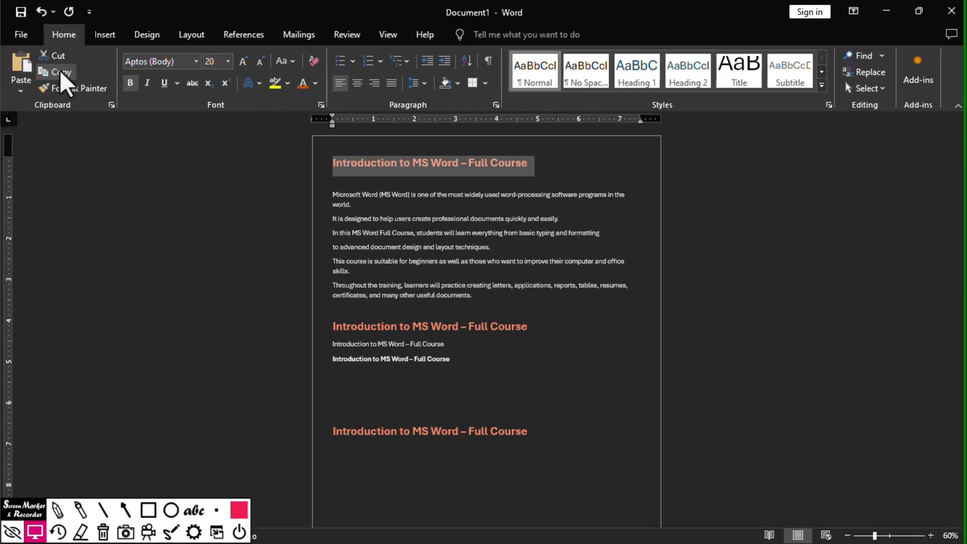
pyautogui.click(477, 372)
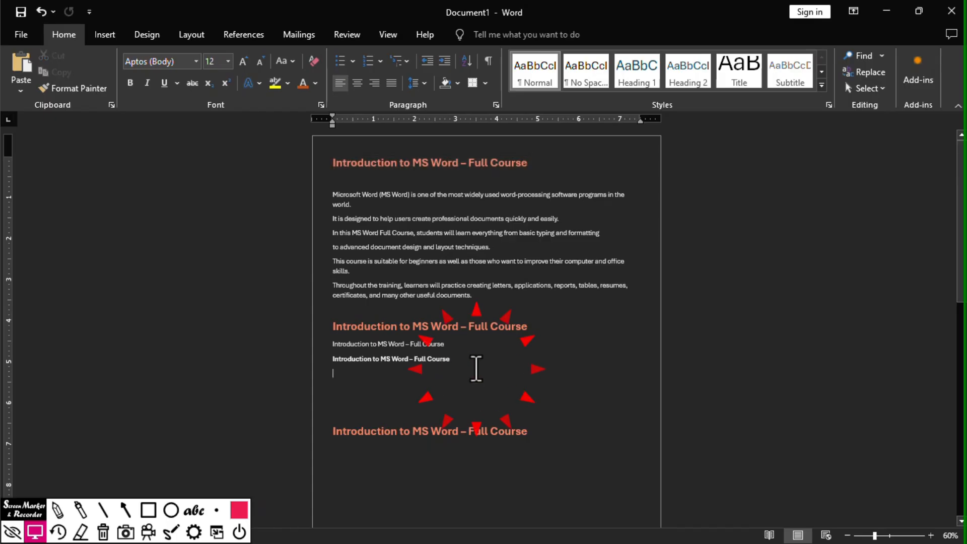
pyautogui.click(21, 91)
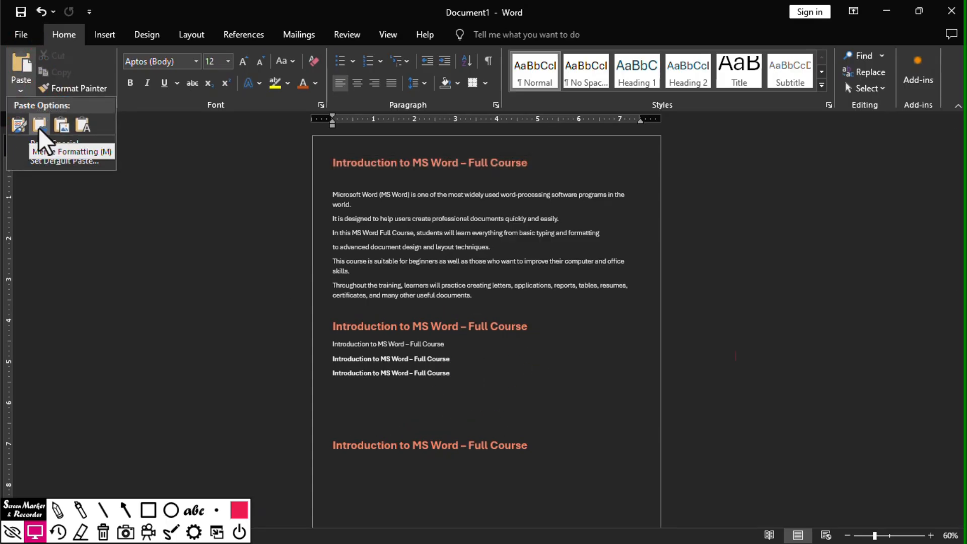
pyautogui.click(38, 127)
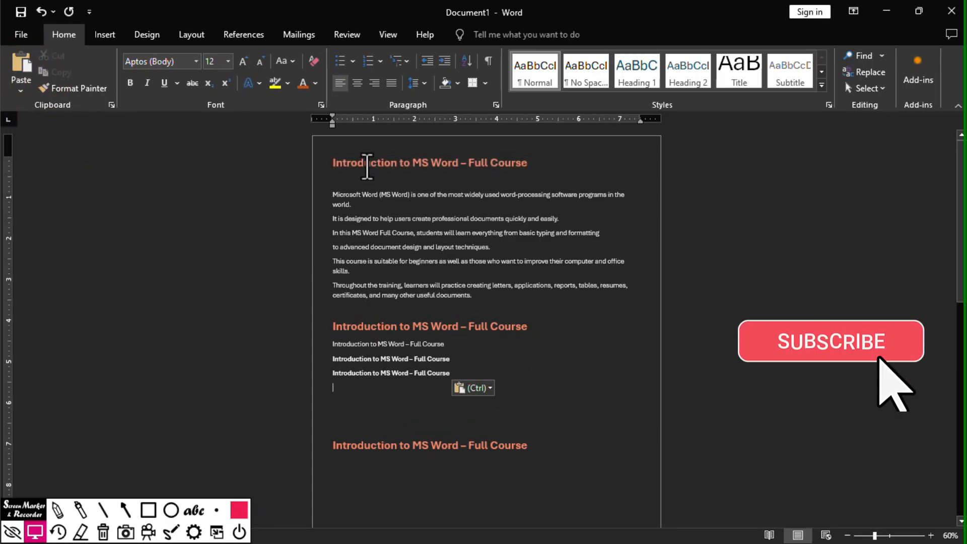
# Step: Copy the main title line and preview the Picture paste option on it
pyautogui.click(296, 170)
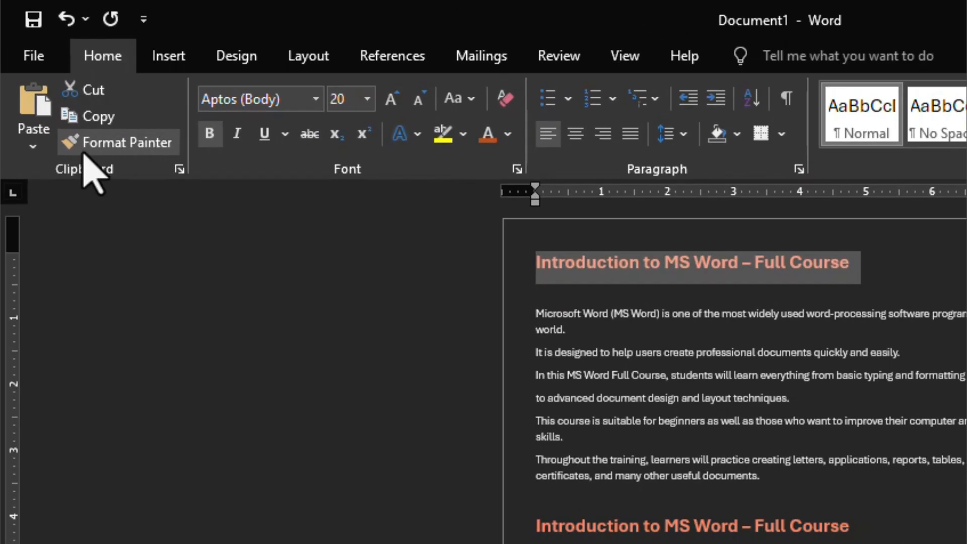
pyautogui.click(61, 70)
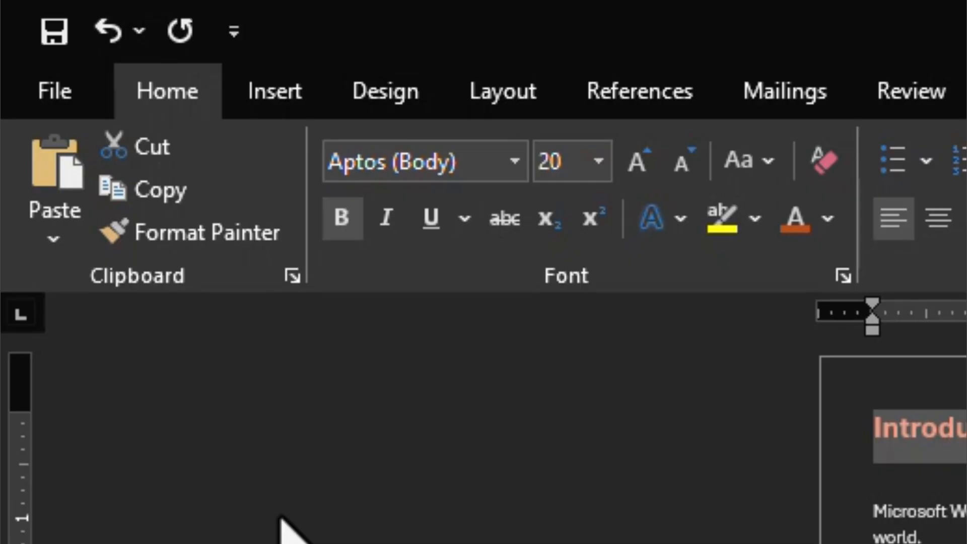
pyautogui.click(63, 237)
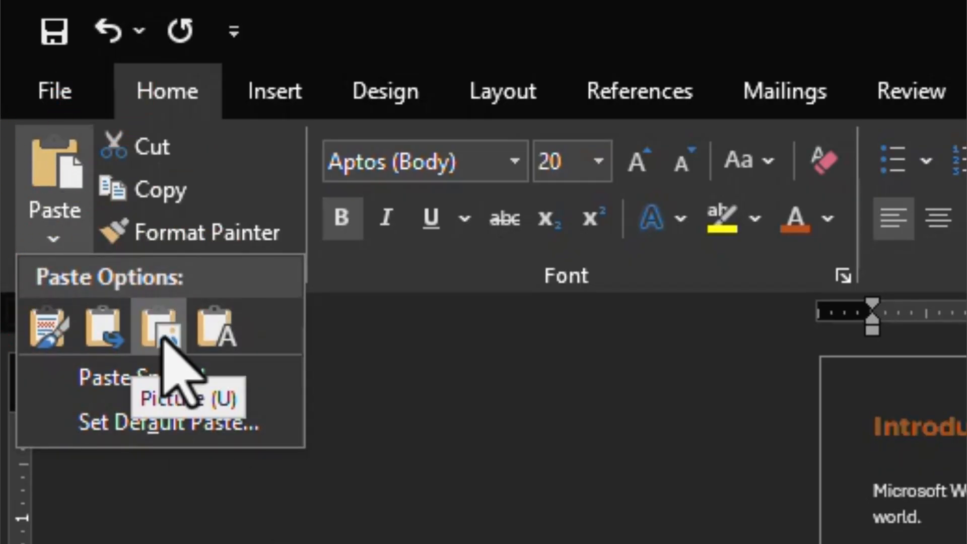
pyautogui.press('Escape')
pyautogui.press('Down')
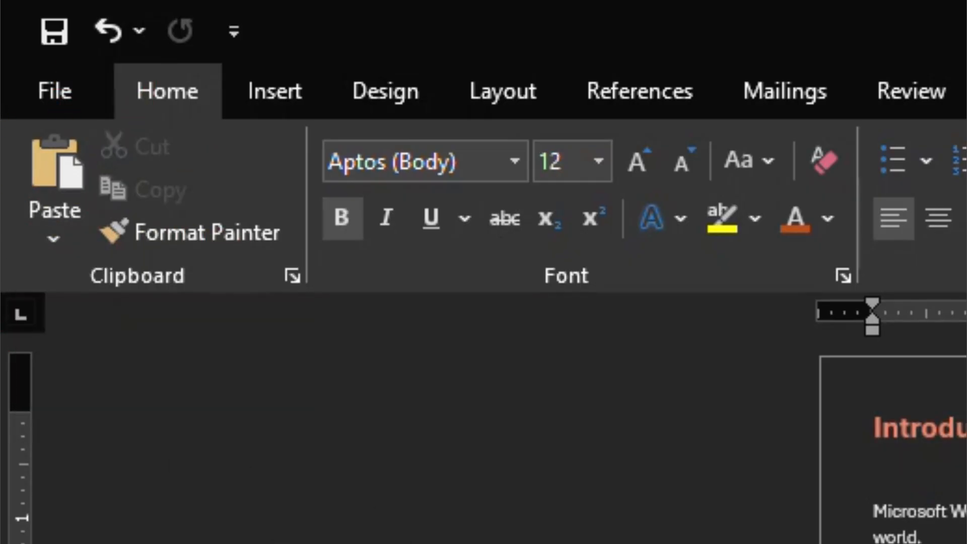
pyautogui.click(55, 227)
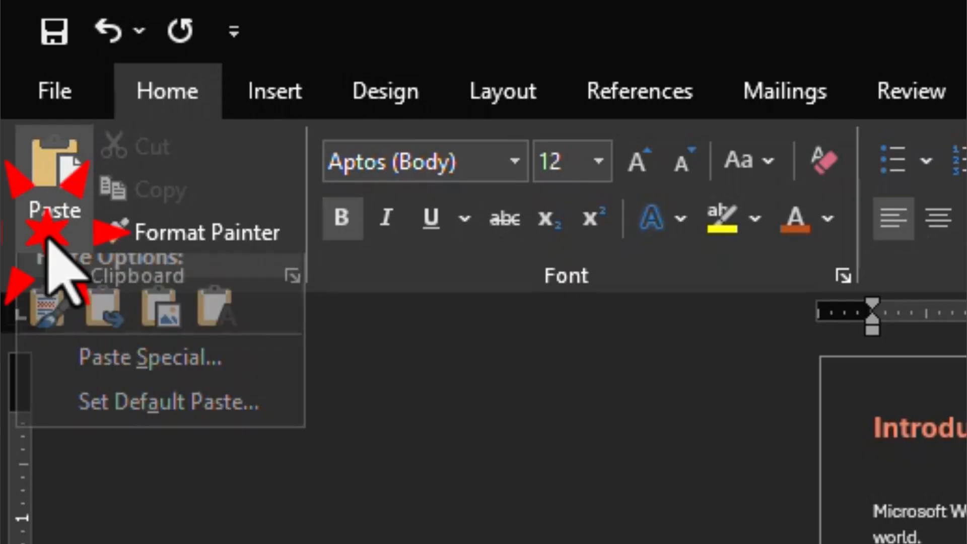
pyautogui.press('Escape')
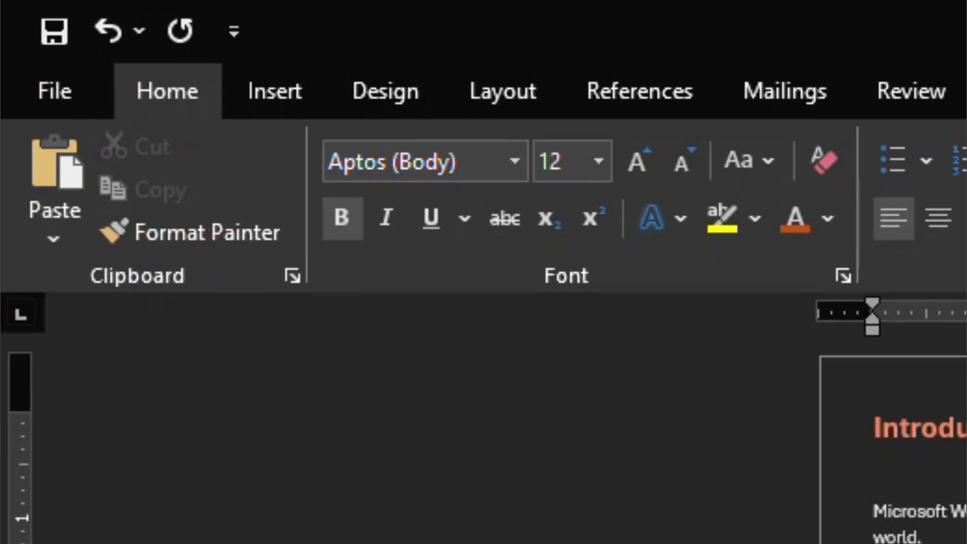
# Step: Try to replace the main title line with a copy of itself using the Picture paste option
pyautogui.tripleClick(898, 416)
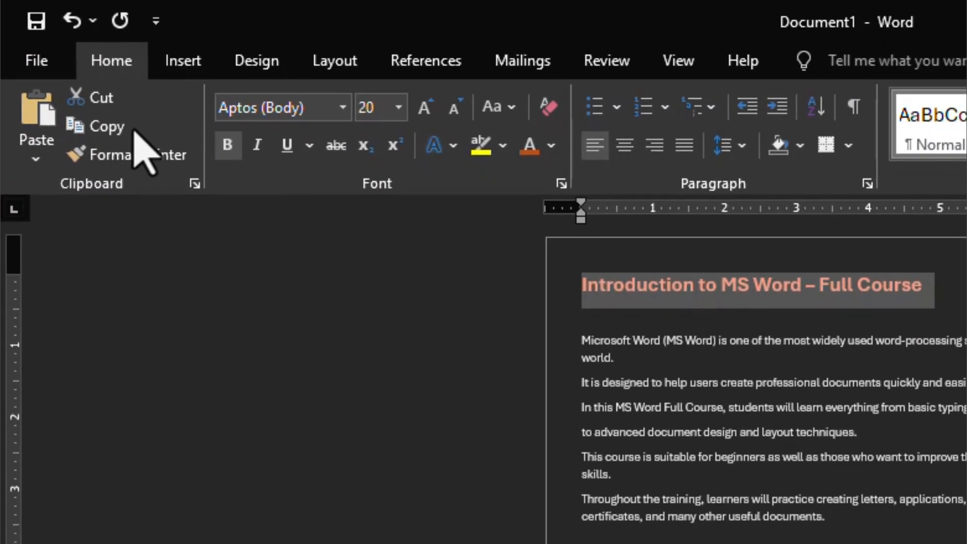
pyautogui.click(99, 129)
pyautogui.click(38, 162)
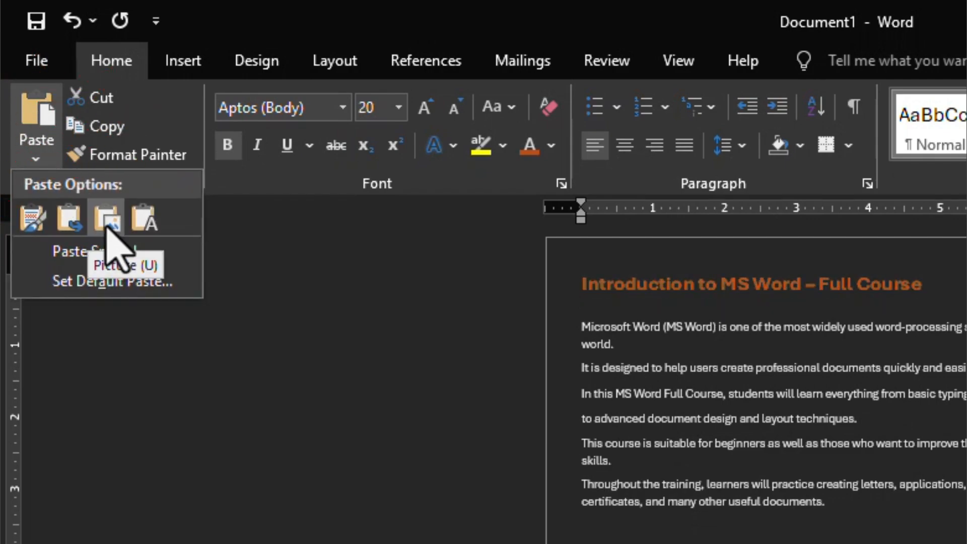
pyautogui.click(107, 224)
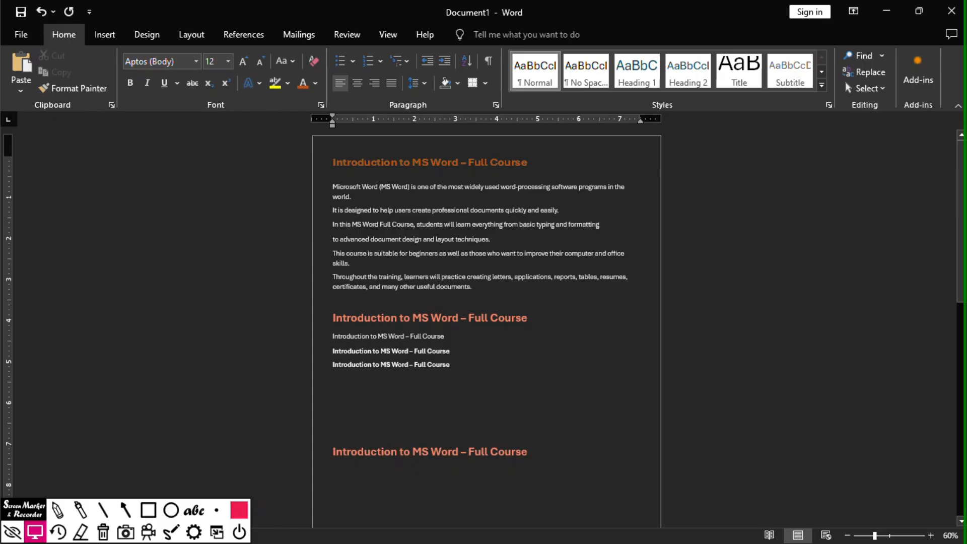
pyautogui.click(836, 496)
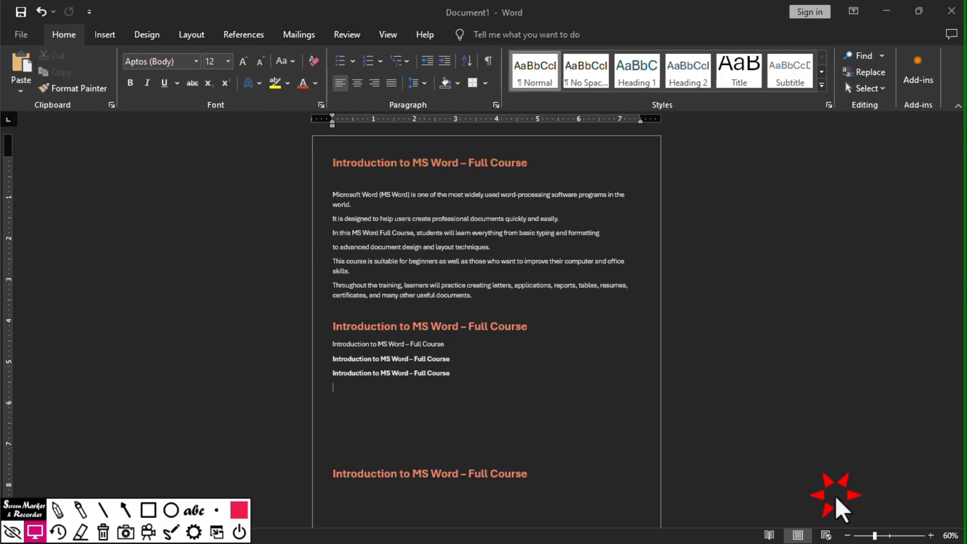
# Step: Undo the last change made to the main title line at the beginning of the document
pyautogui.click(442, 147)
pyautogui.click(262, 180)
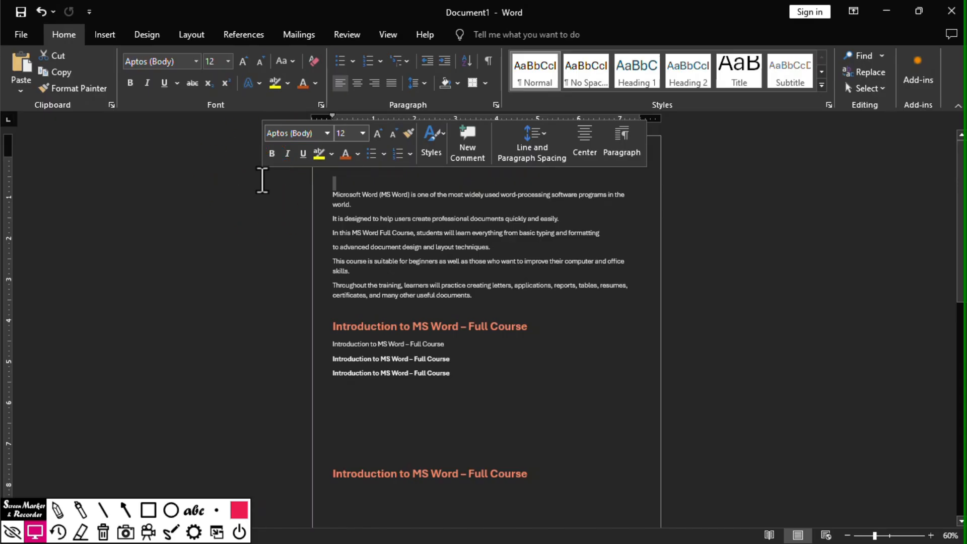
pyautogui.hotkey('ctrl', 'z')
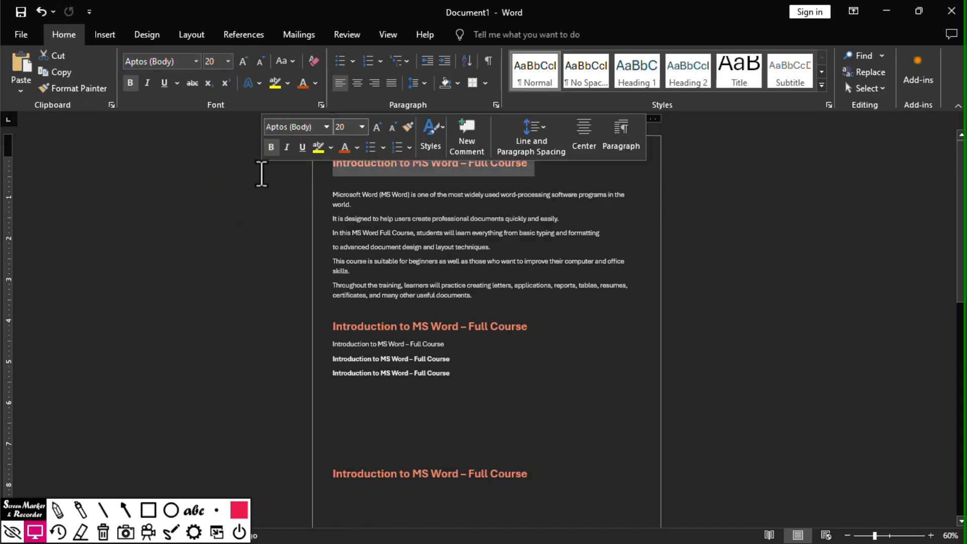
# Step: Copy the main title and add a new line below the last bold duplicate title
pyautogui.click(55, 71)
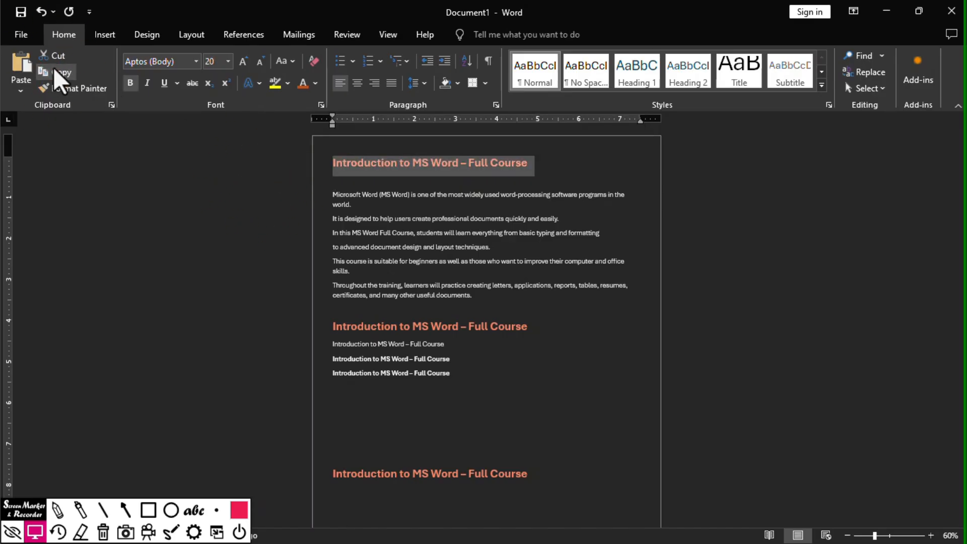
pyautogui.click(458, 379)
pyautogui.press('Return')
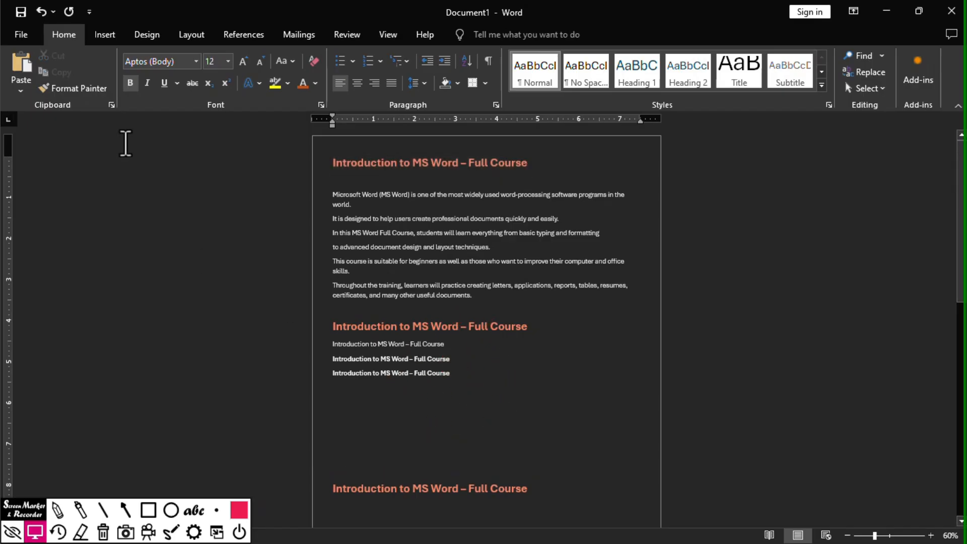
# Step: Copy the main title line again and paste it as a Picture on a new line directly below the last bold duplicate
pyautogui.tripleClick(547, 164)
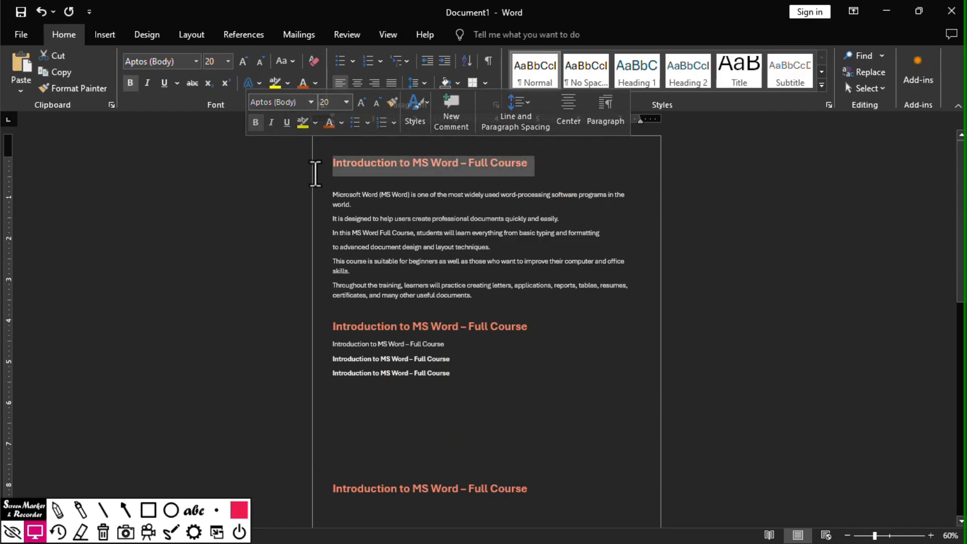
pyautogui.rightClick(362, 168)
pyautogui.click(397, 214)
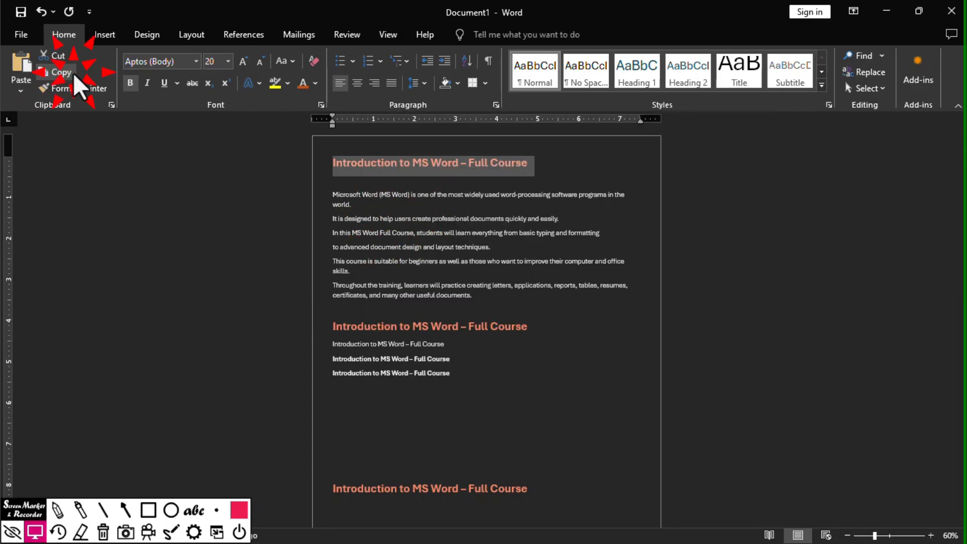
pyautogui.click(468, 384)
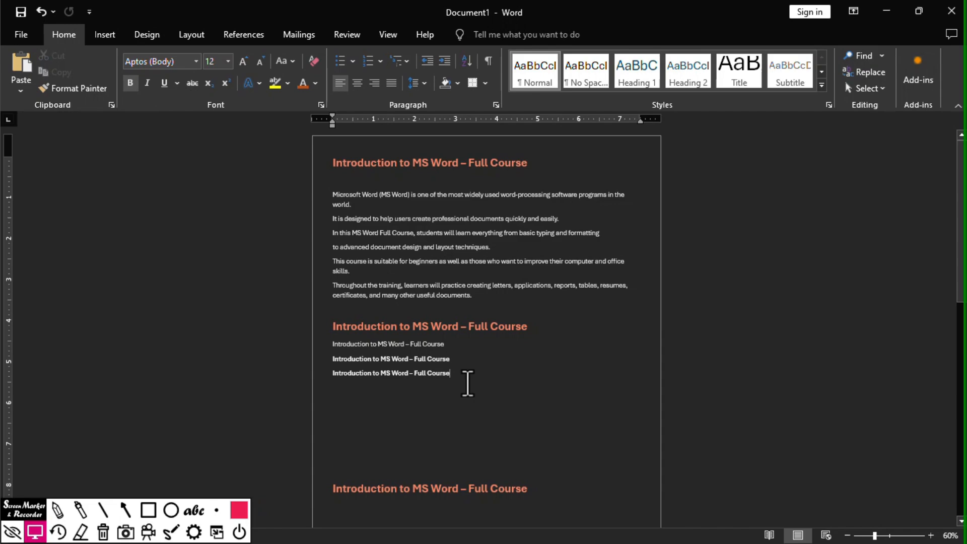
pyautogui.press('Return')
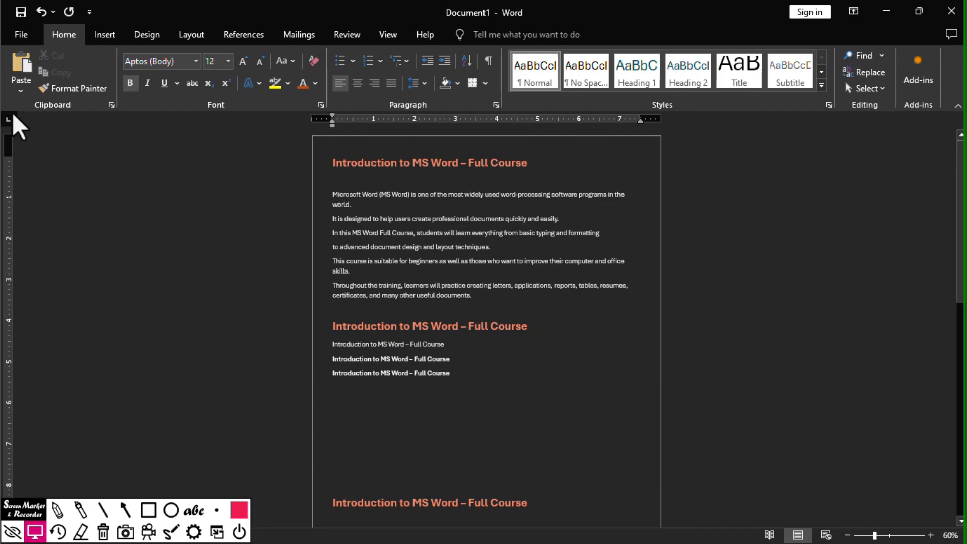
pyautogui.click(21, 87)
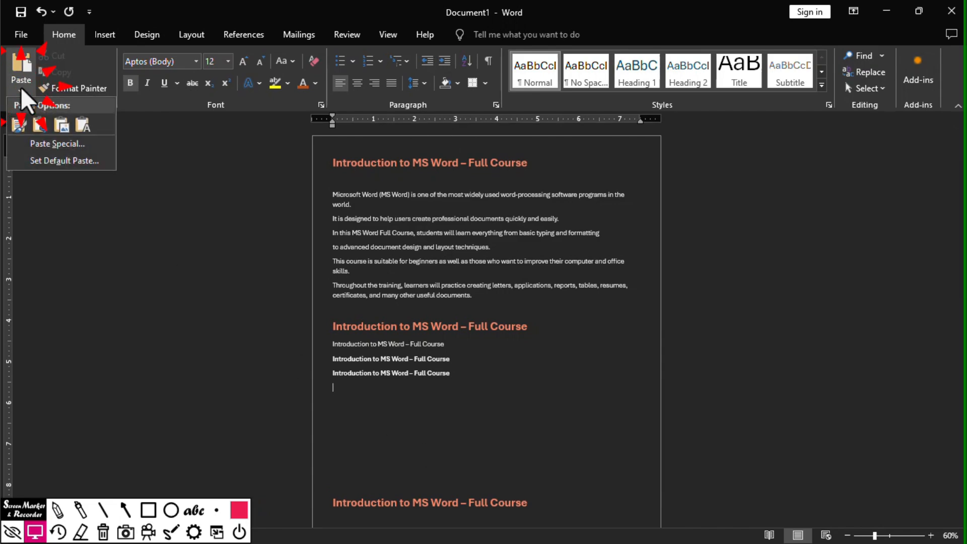
pyautogui.click(61, 125)
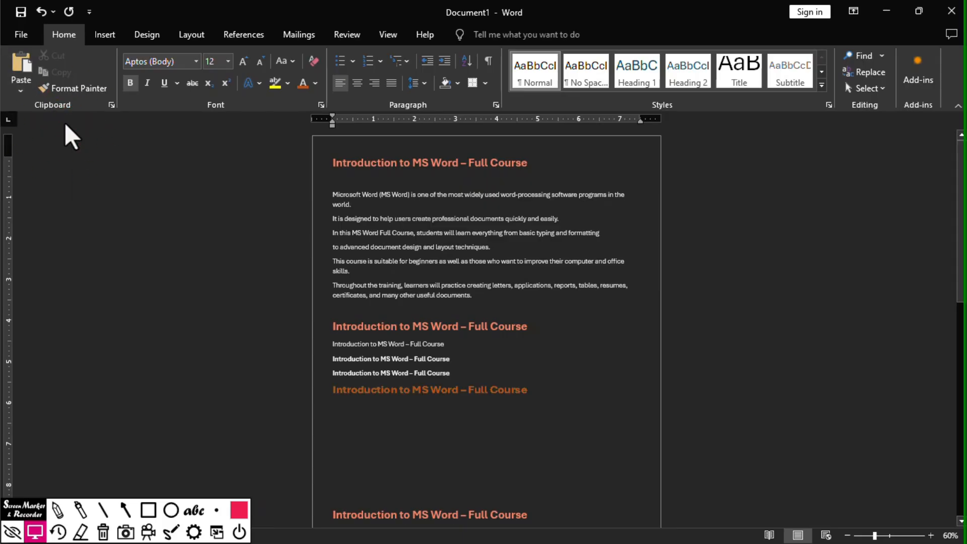
# Step: Move the pasted title picture slightly lower, away from the bold duplicate above it
pyautogui.doubleClick(488, 393)
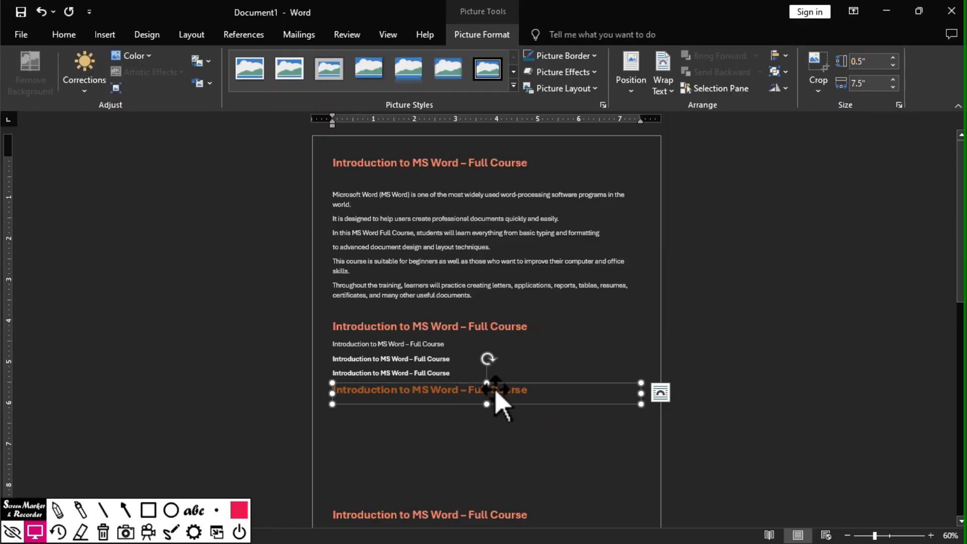
pyautogui.click(496, 390)
pyautogui.moveTo(494, 395); pyautogui.dragTo(496, 406)
# Step: Try several frame styles on the title picture and give it the style with rounded corners and a reflection
pyautogui.click(253, 83)
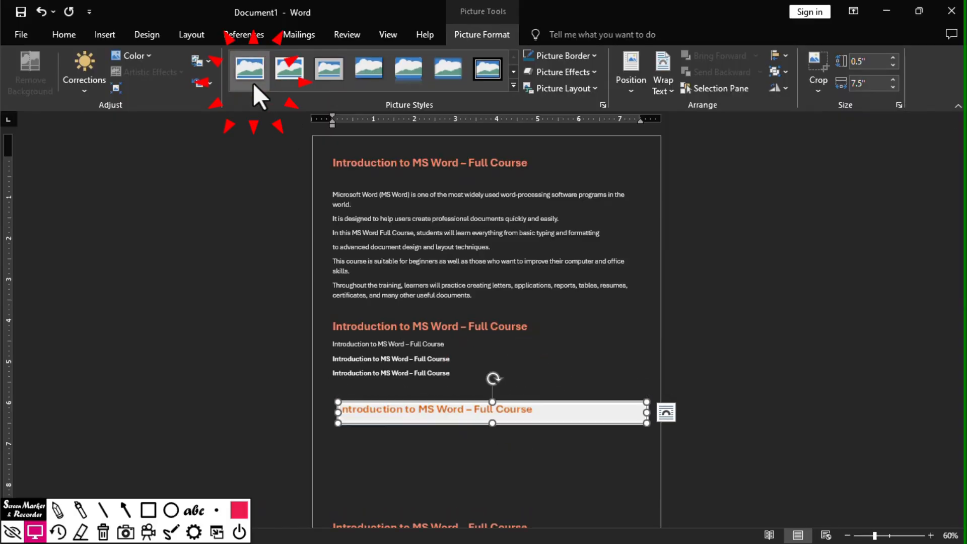
pyautogui.click(306, 74)
pyautogui.click(371, 68)
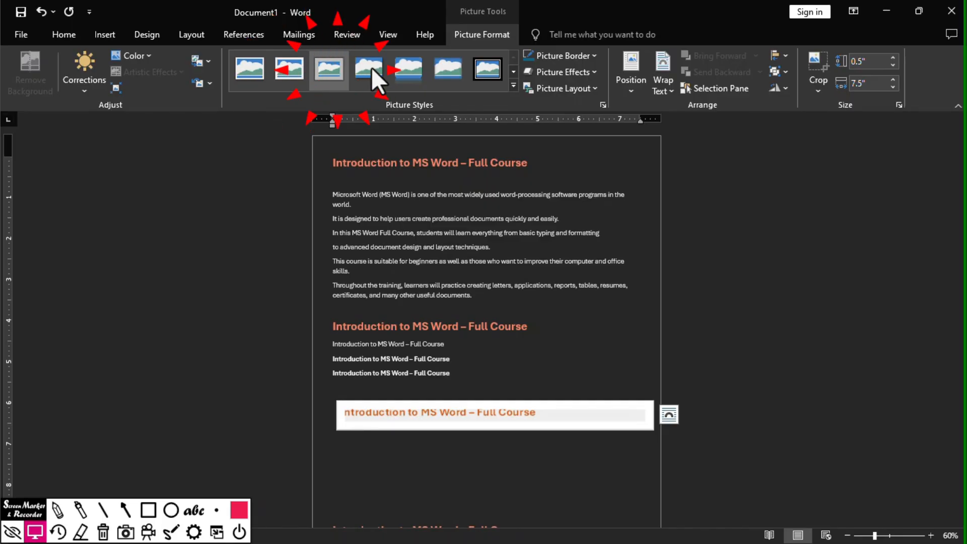
pyautogui.click(496, 70)
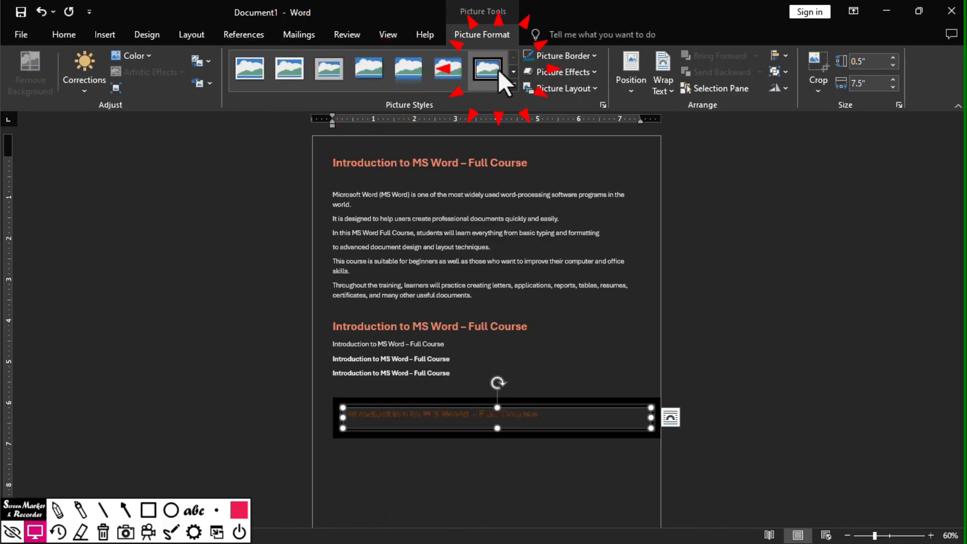
pyautogui.click(434, 73)
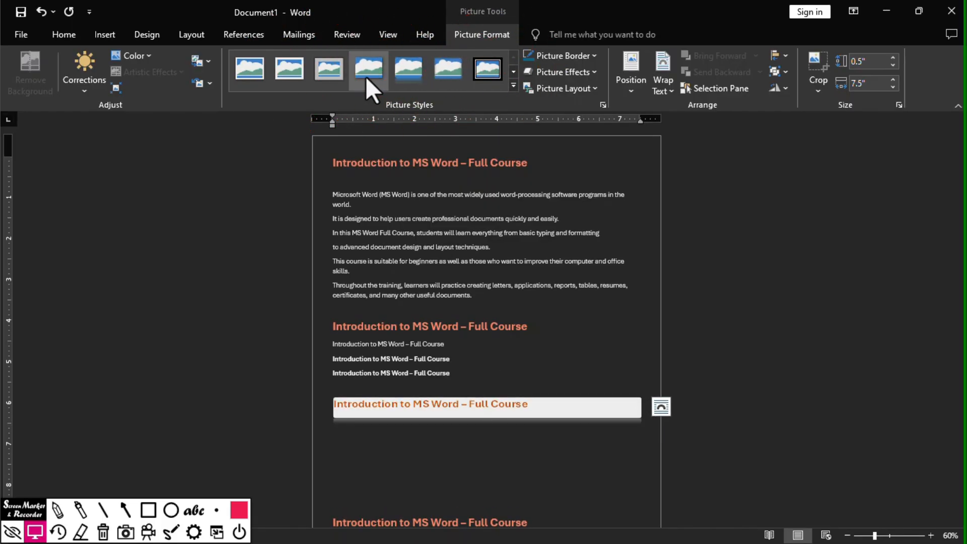
pyautogui.click(69, 39)
pyautogui.click(465, 427)
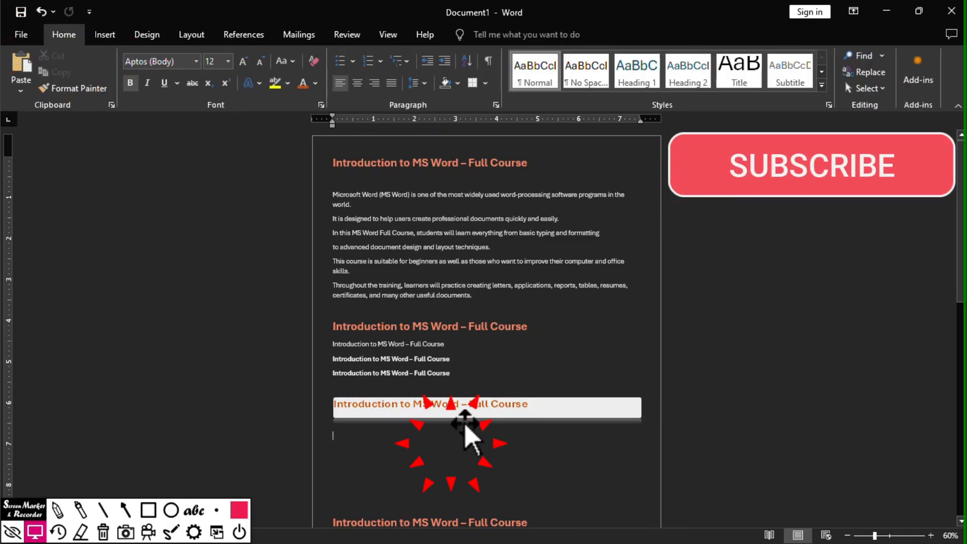
pyautogui.click(473, 410)
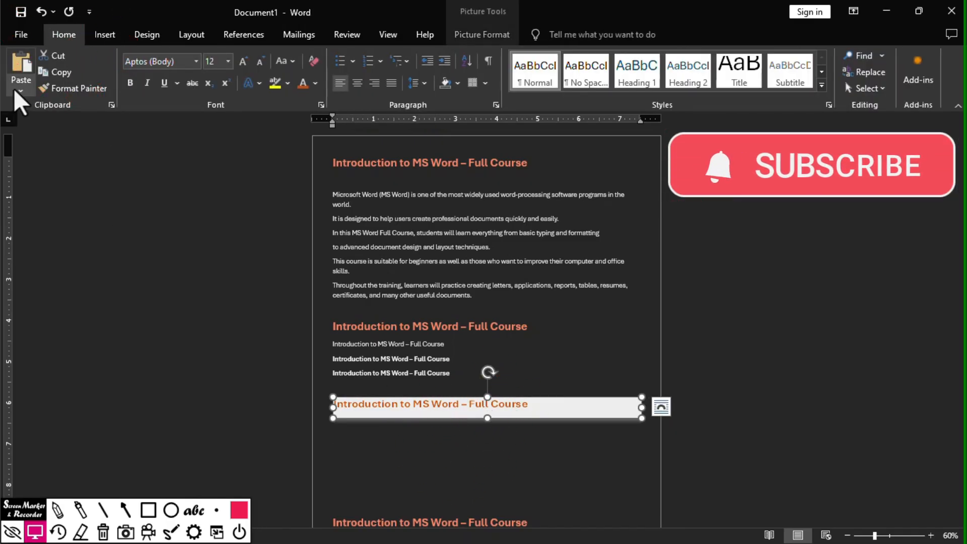
# Step: Copy the main title and paste it with Keep Text Only on the line below the title picture
pyautogui.moveTo(540, 166); pyautogui.dragTo(298, 159)
pyautogui.hotkey('ctrl', 'c')
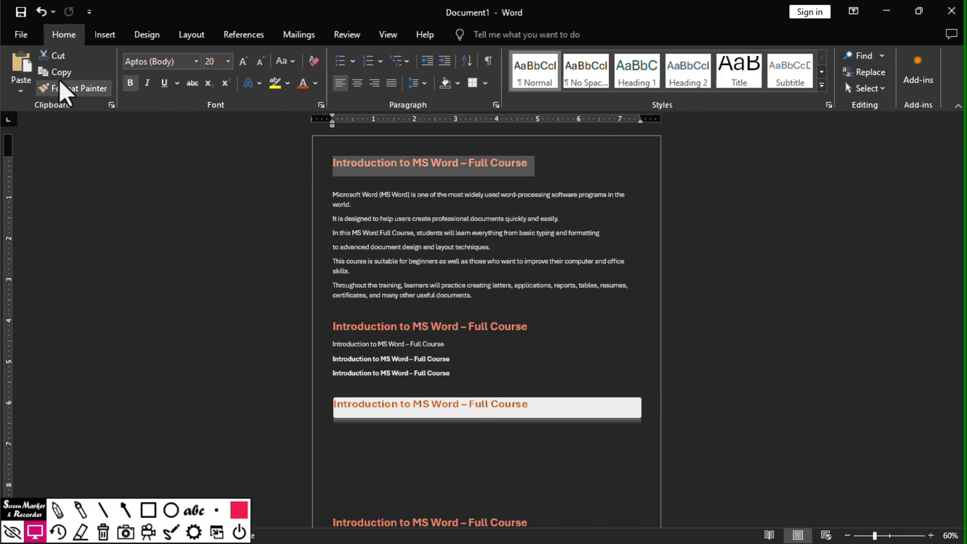
pyautogui.click(485, 437)
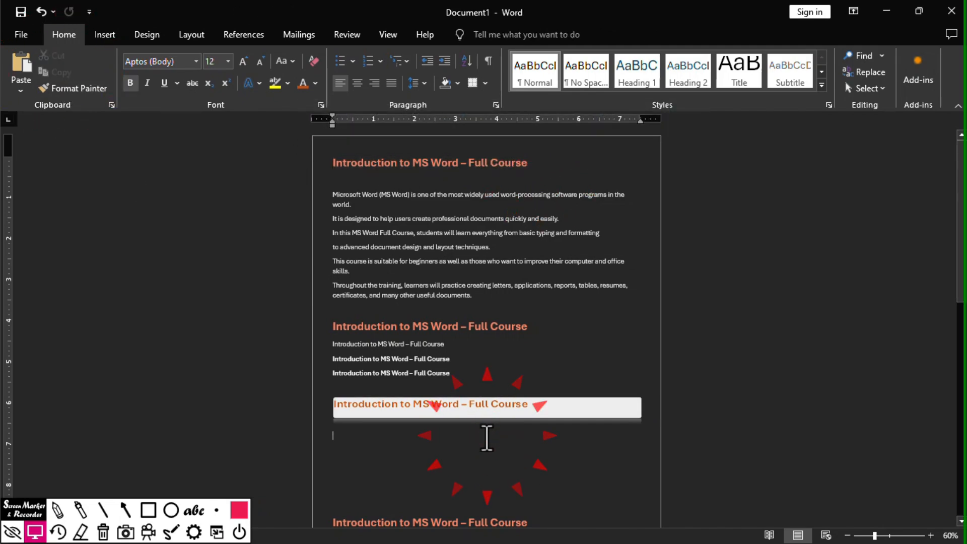
pyautogui.click(21, 90)
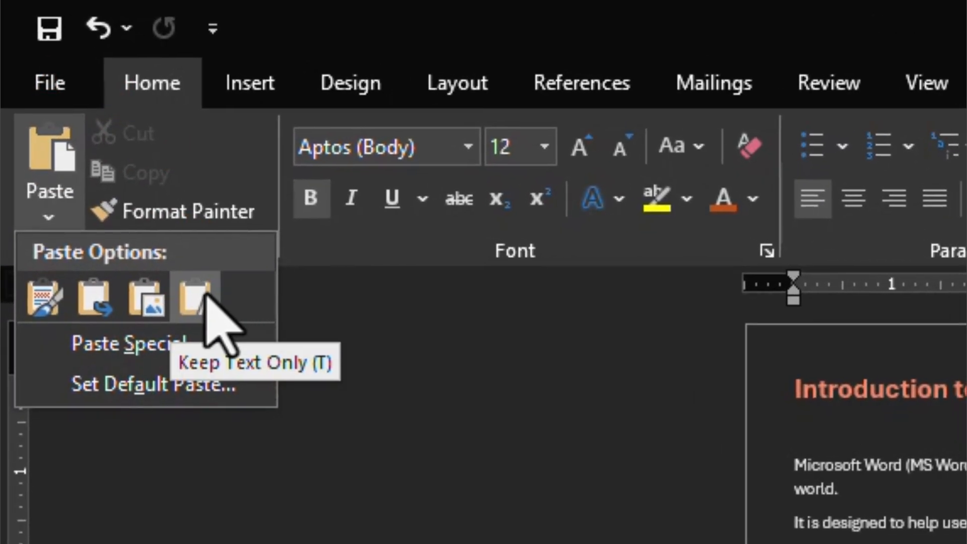
pyautogui.click(199, 301)
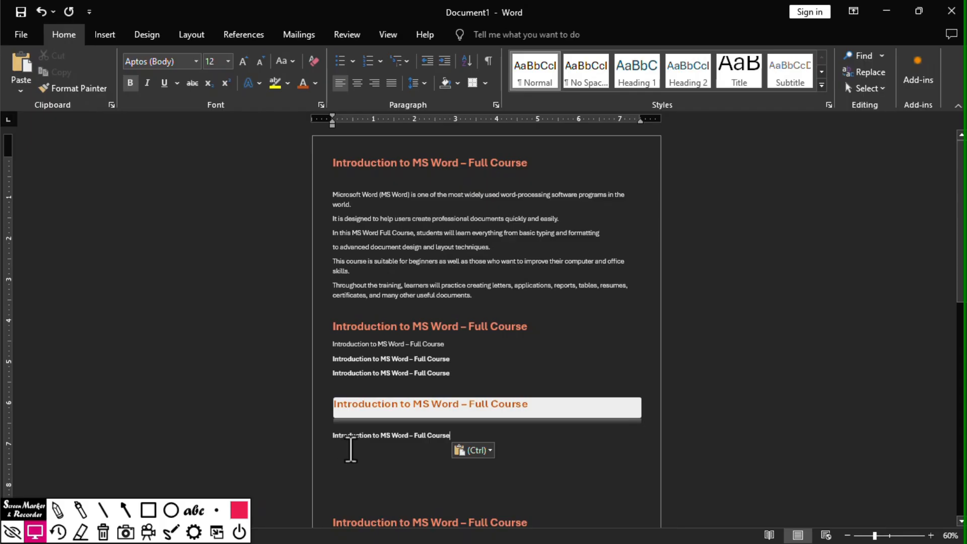
# Step: Review the available paste options, starting with Keep Source Formatting
pyautogui.click(20, 92)
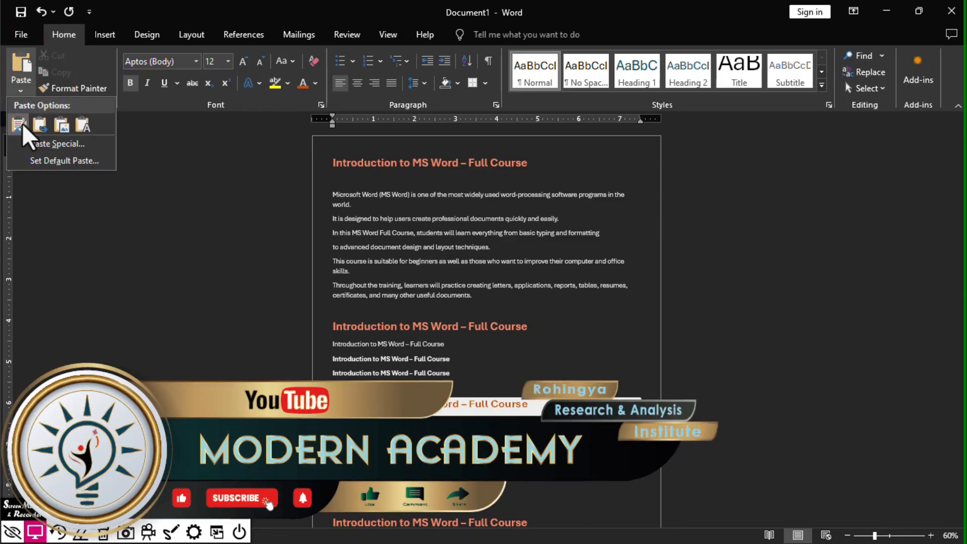